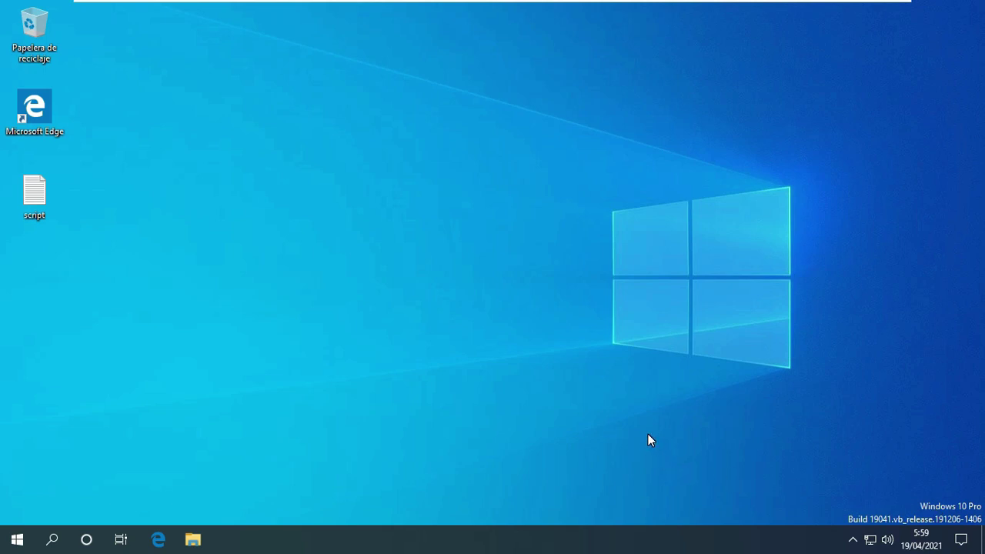
Launch the Registry Editor with the regedit command and allow it to make changes to the device.
key(super+r)
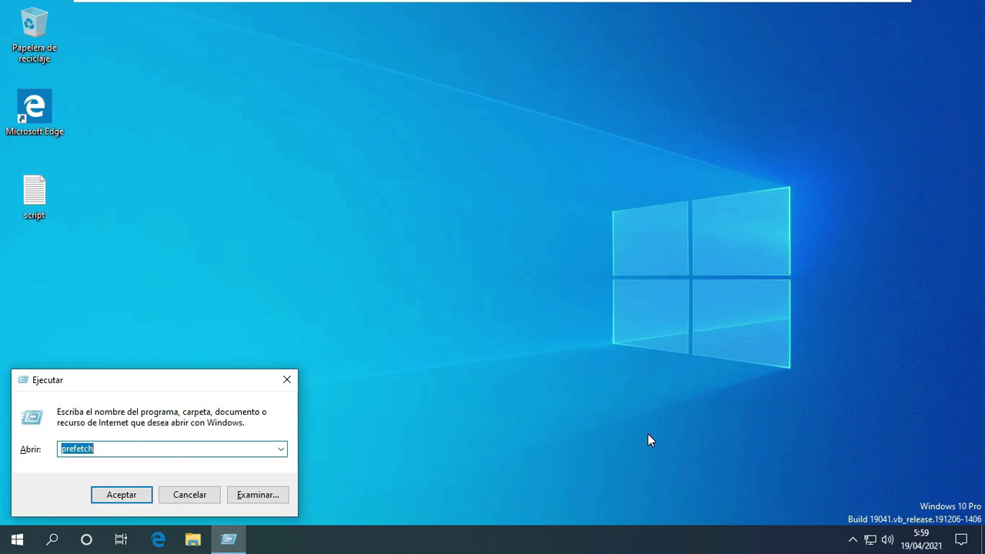
text(regedit)
key(Return)
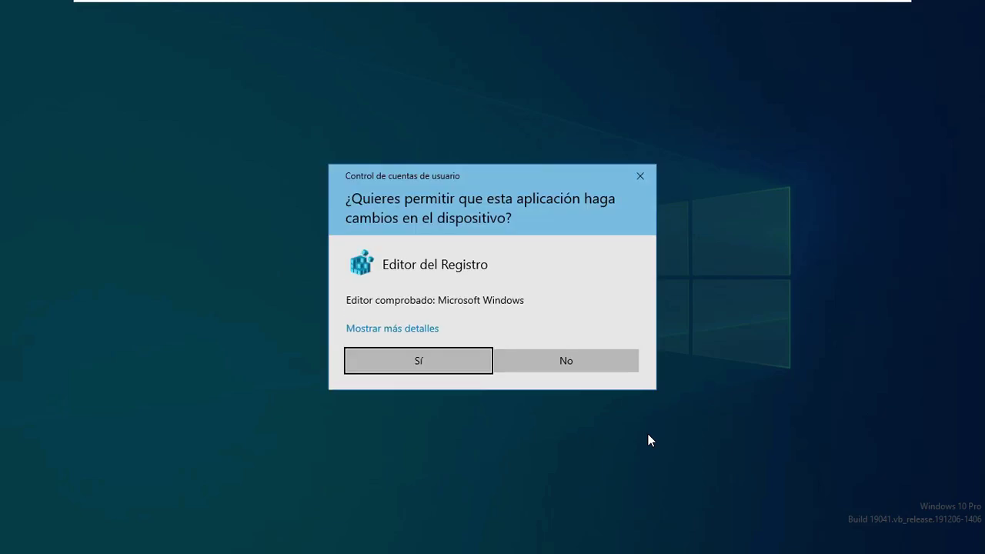
key(Return)
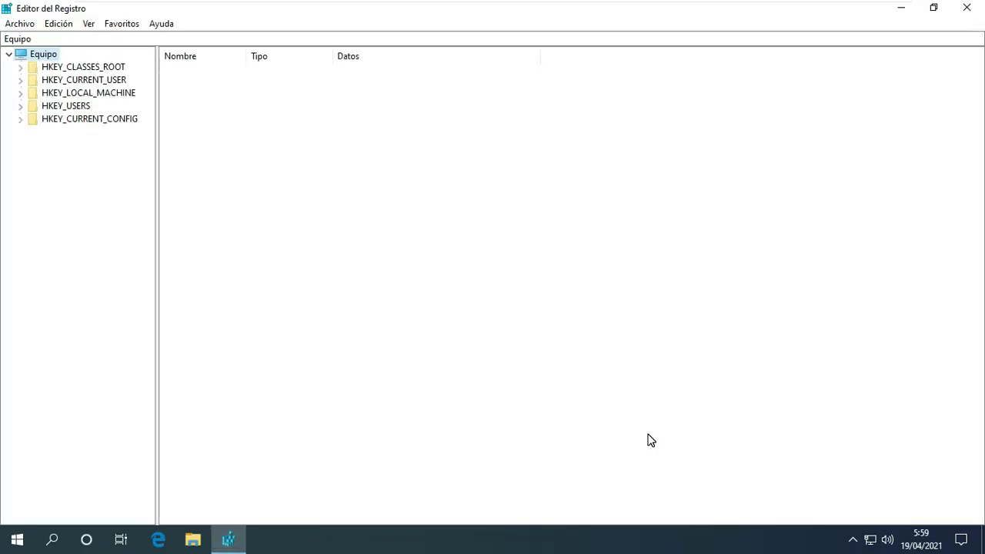
Go to the registry key HKEY_CURRENT_USER\Control Panel\Desktop.
click(35, 85)
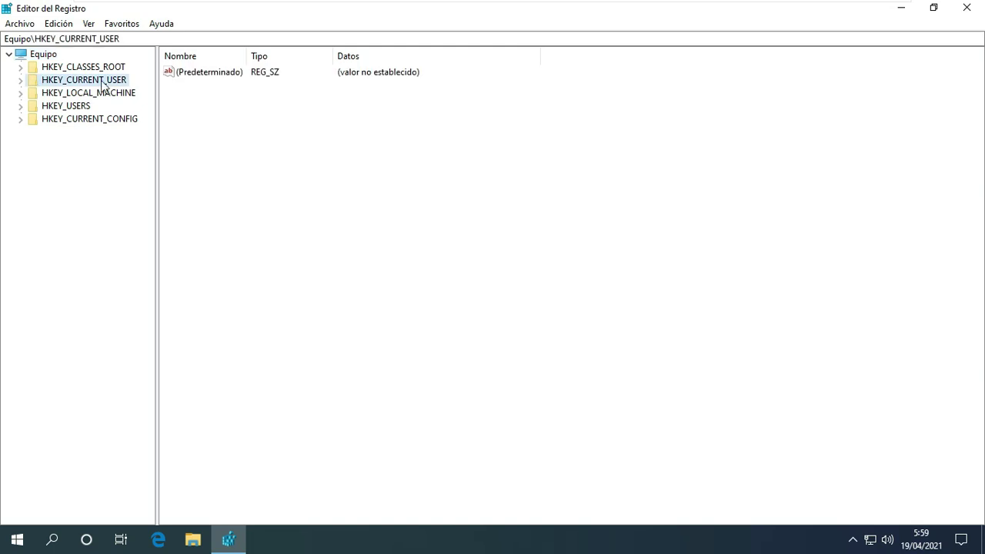
click(20, 80)
click(83, 120)
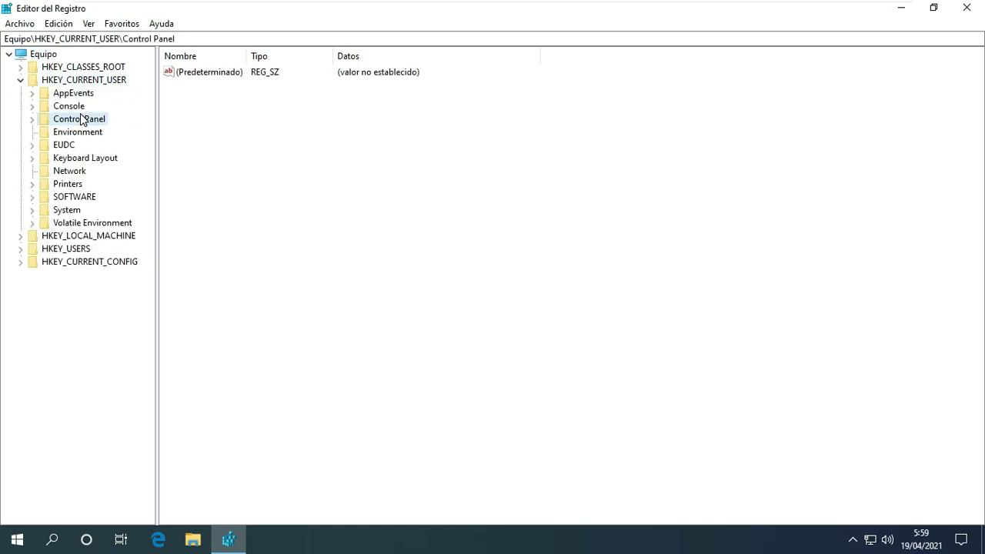
click(32, 119)
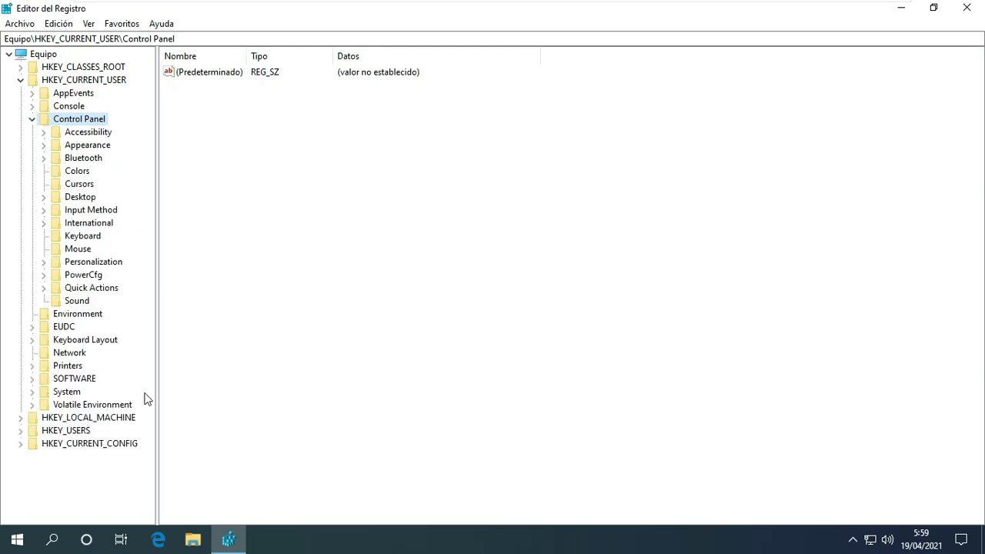
click(94, 197)
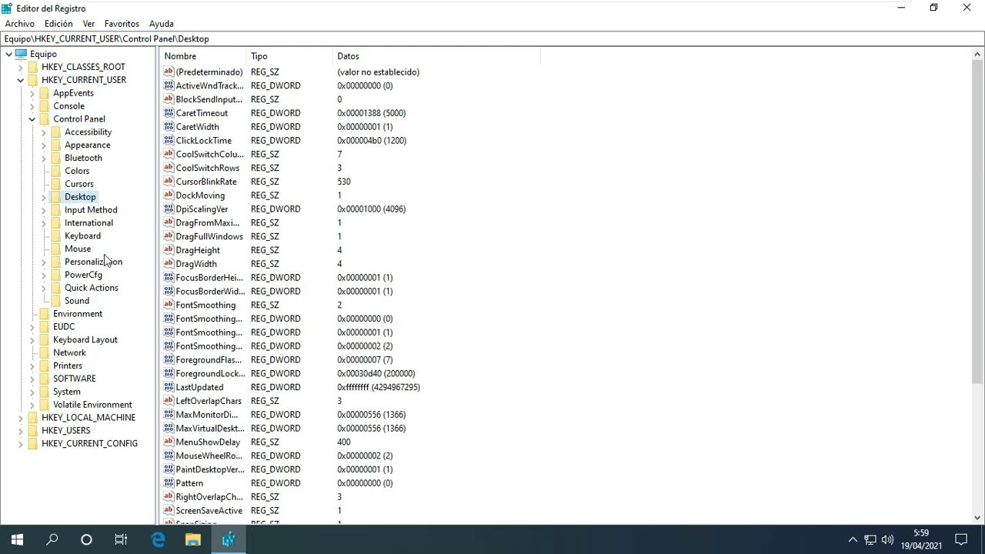
Widen the value name column and set the PaintDesktopVersion DWORD to 0.
drag(247, 56, 422, 61)
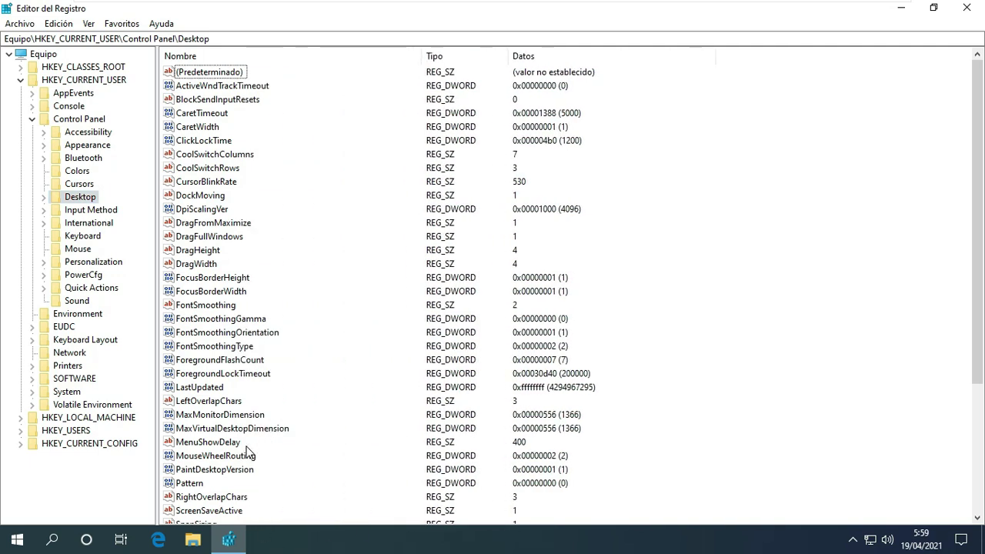
click(239, 470)
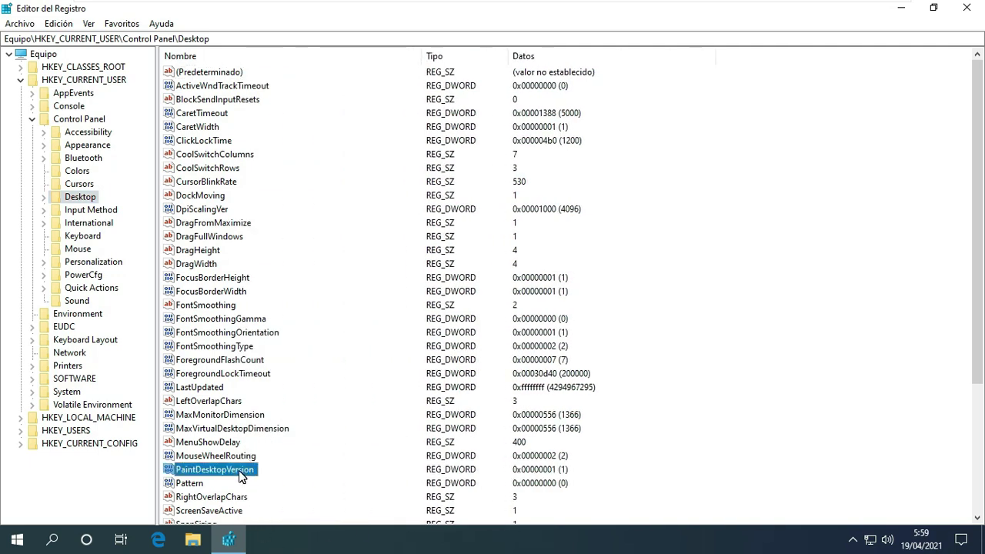
double_click(239, 470)
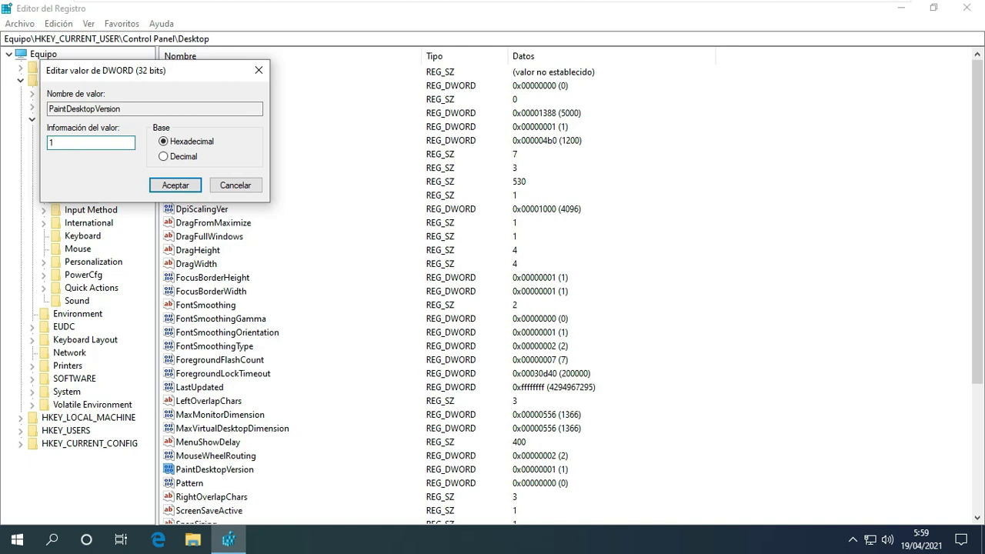
text(0)
click(174, 186)
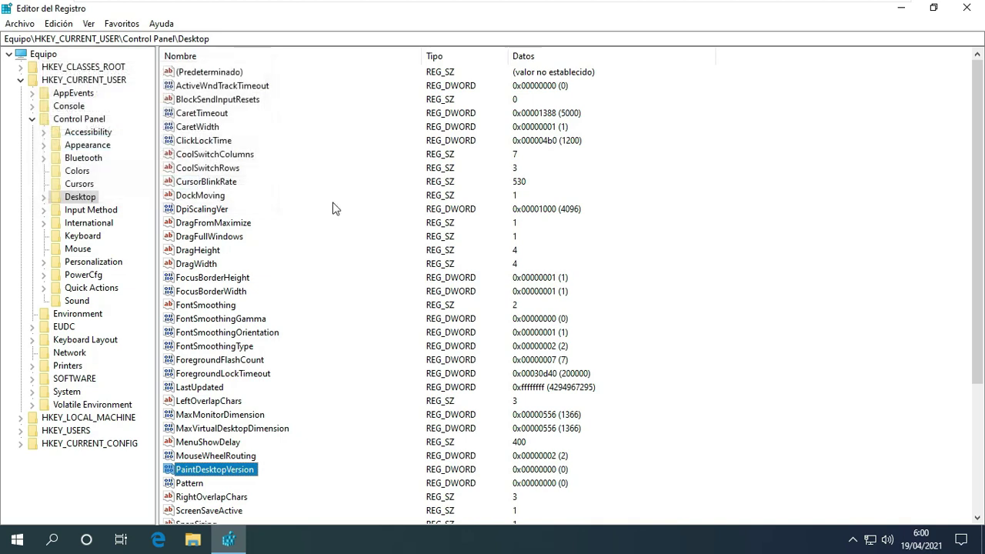
Refresh the registry view and close the Registry Editor.
click(89, 23)
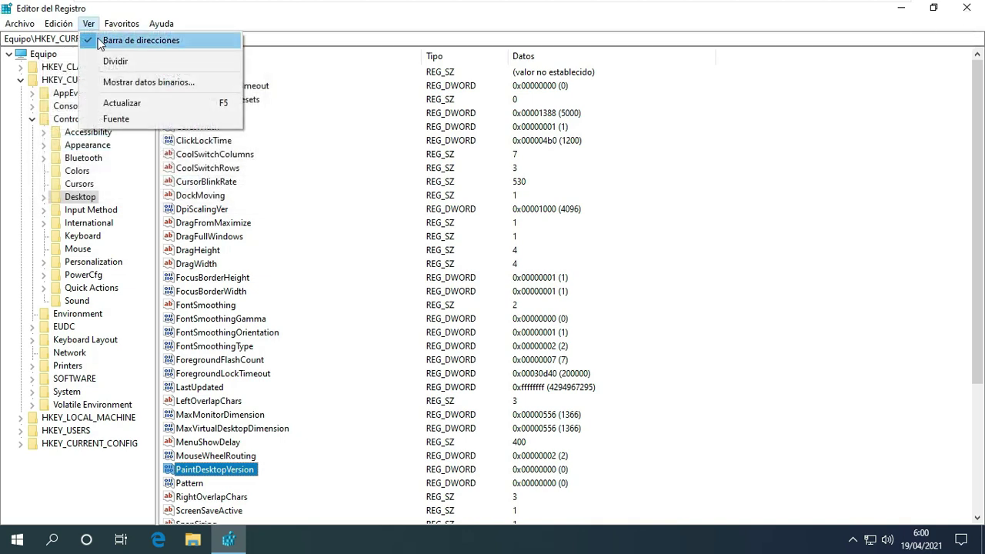
click(119, 108)
click(966, 7)
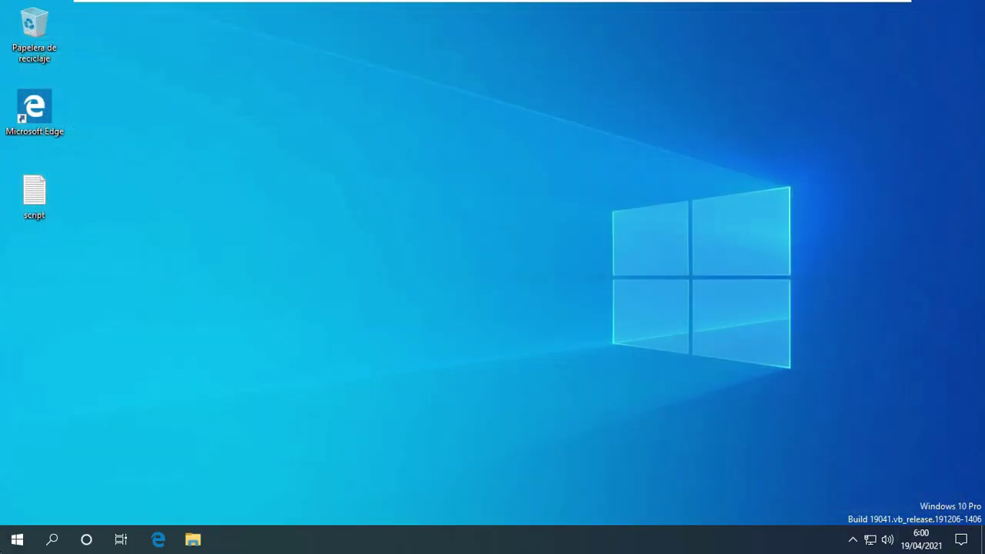
Restart Windows to apply the registry change.
click(17, 539)
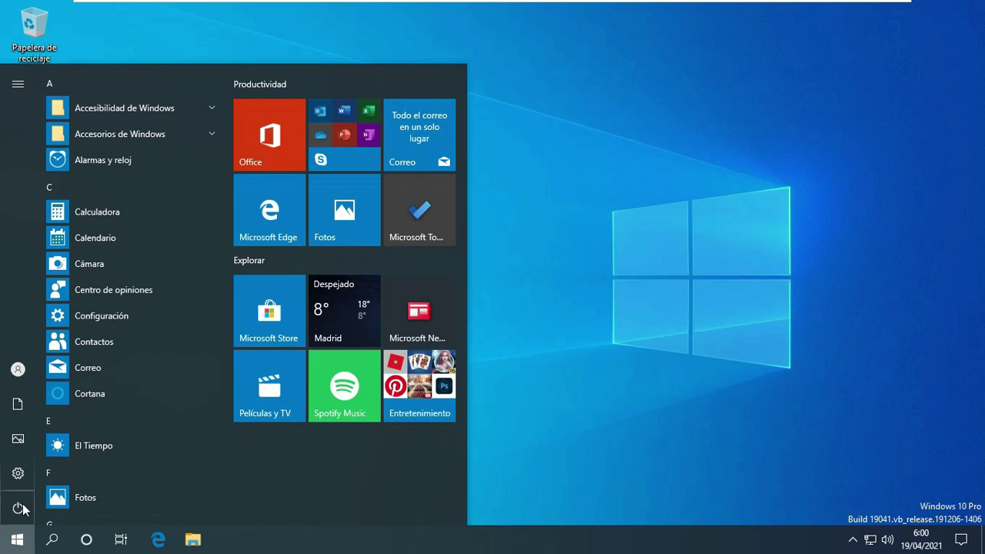
click(17, 508)
click(61, 470)
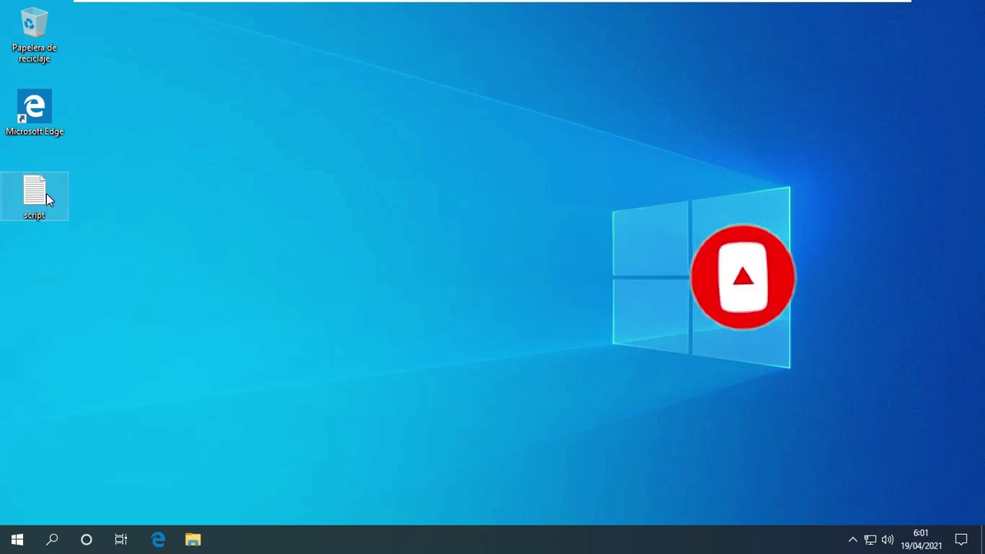
Open the script text file from the desktop and copy all three lines of its code.
double_click(34, 192)
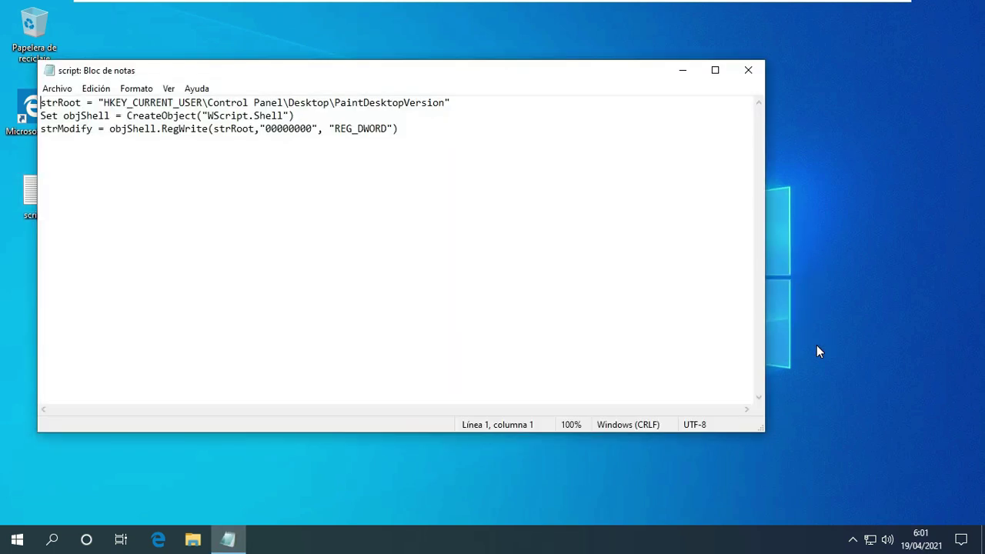
key(ctrl+End)
key(shift+Left)
key(shift+Left)
key(shift+Left)
key(shift+Left)
key(shift+Left)
key(shift+Left)
key(shift+Left)
key(shift+Left)
key(shift+Left)
key(shift+Left)
key(shift+Left)
key(shift+Left)
key(shift+Left)
key(shift+Left)
key(shift+Left)
key(shift+Left)
key(shift+Left)
key(shift+Left)
key(shift+Left)
key(shift+Left)
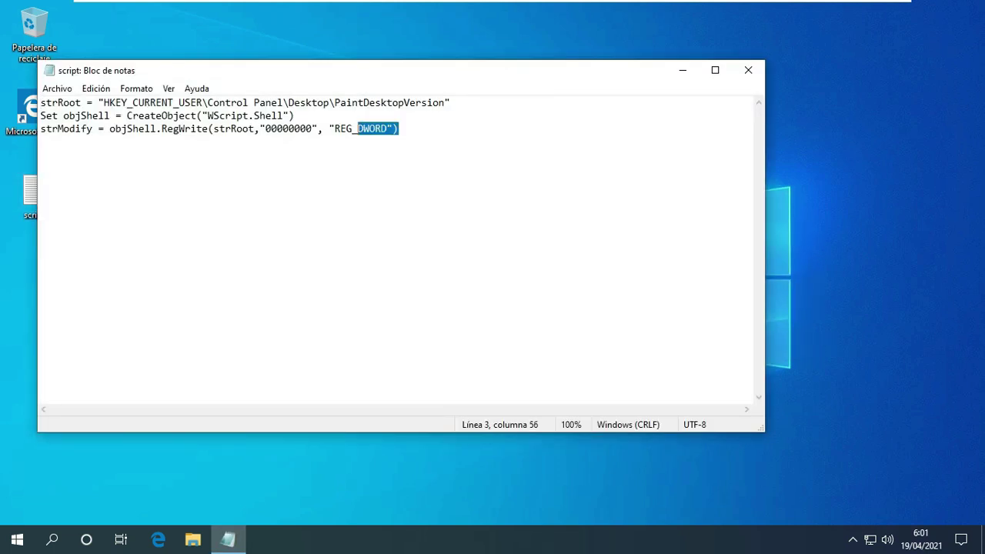
key(ctrl+shift+Home)
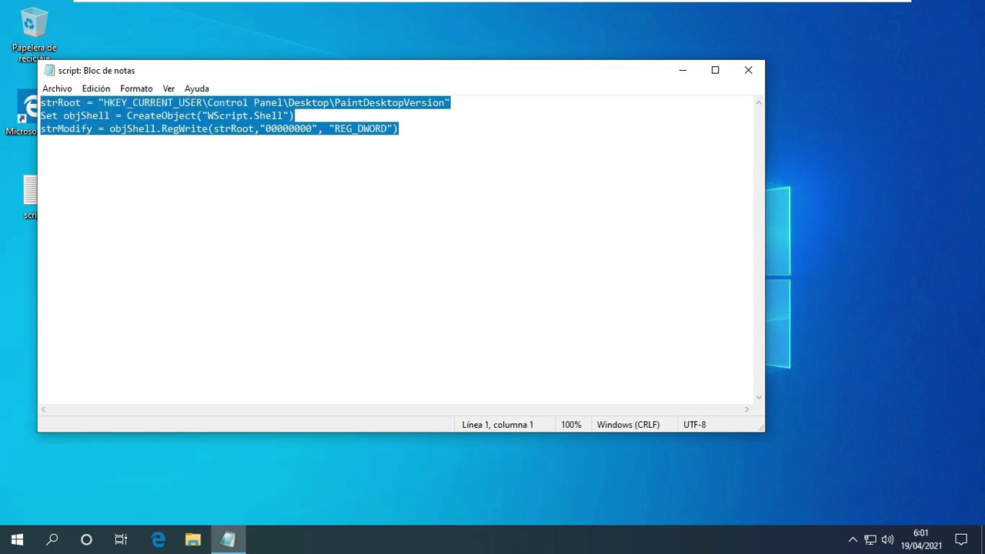
right_click(131, 118)
click(179, 163)
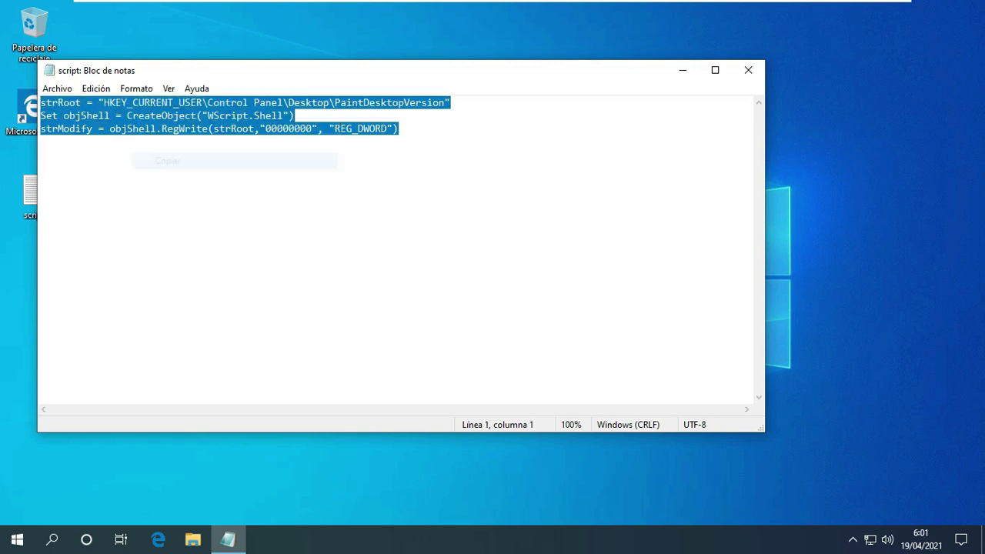
Start a new blank Notepad document and paste the copied script code into it.
click(58, 90)
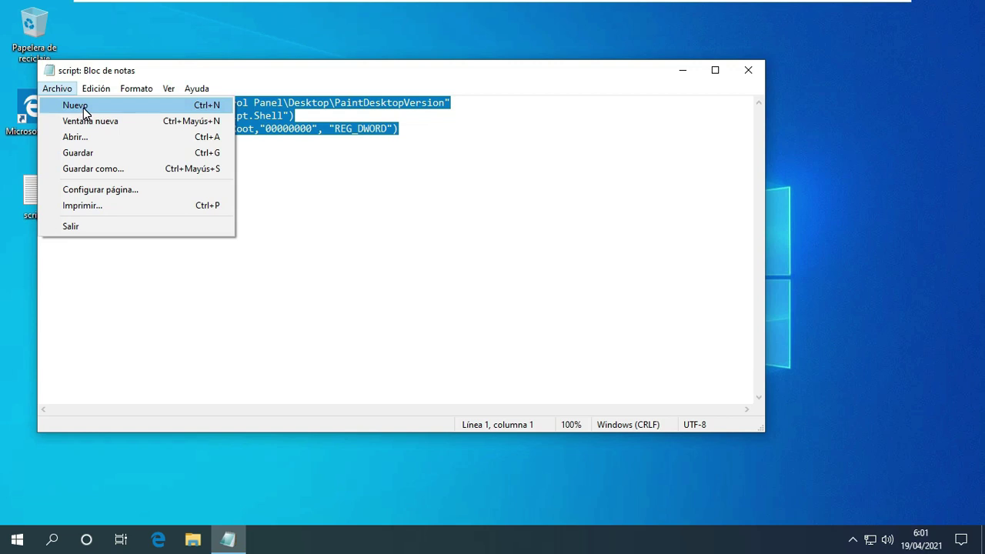
click(76, 106)
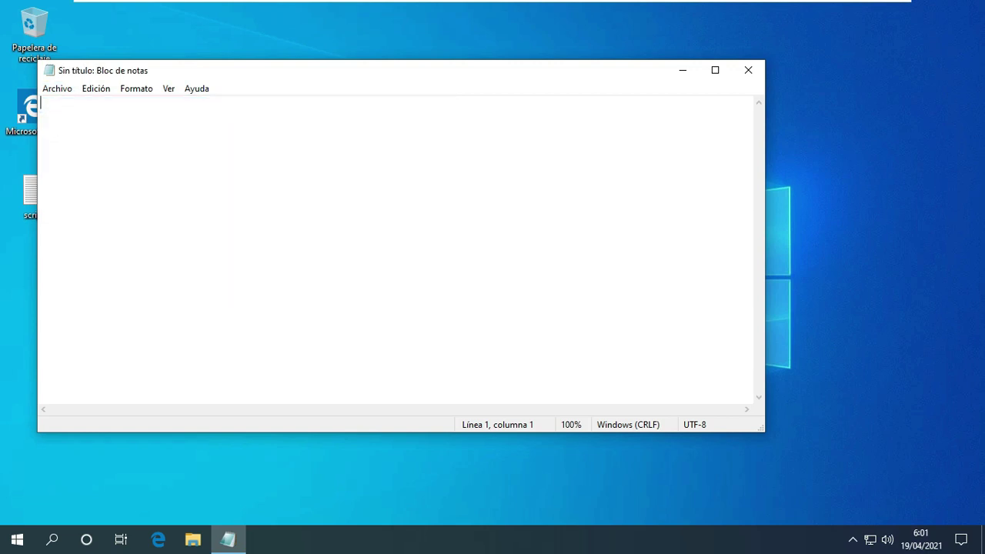
key(ctrl+v)
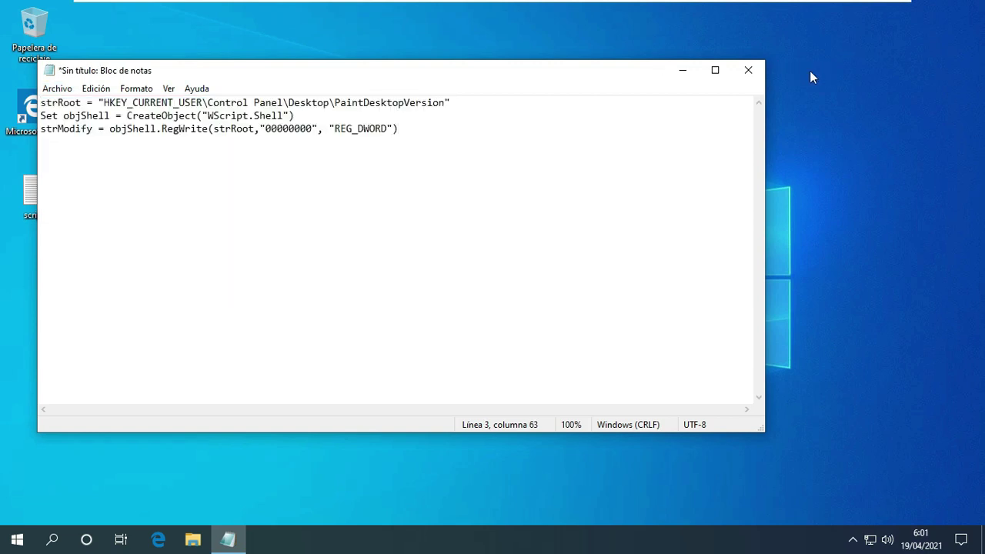
Close the new document, saving it on the desktop as a VBScript file named script, with the file type set to Todos los archivos.
click(747, 70)
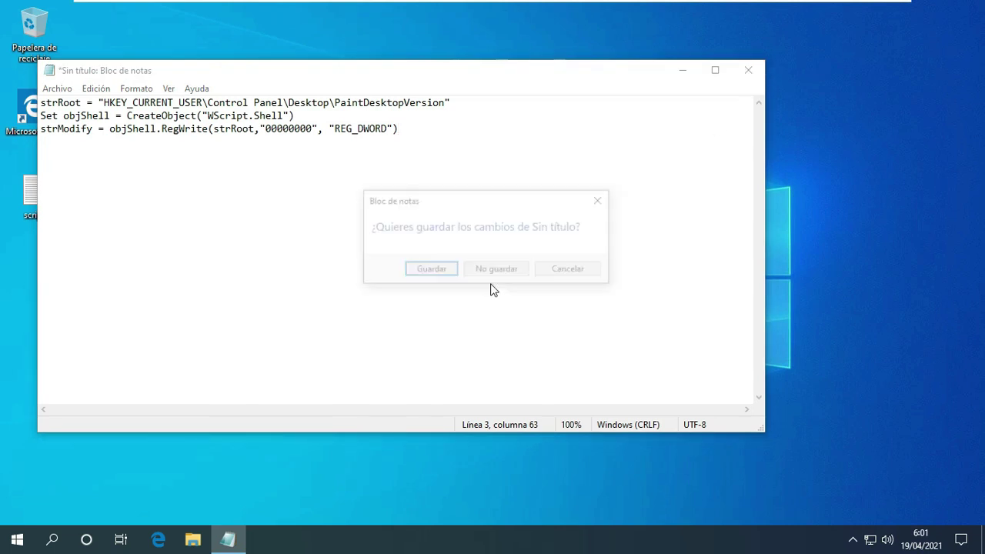
click(429, 271)
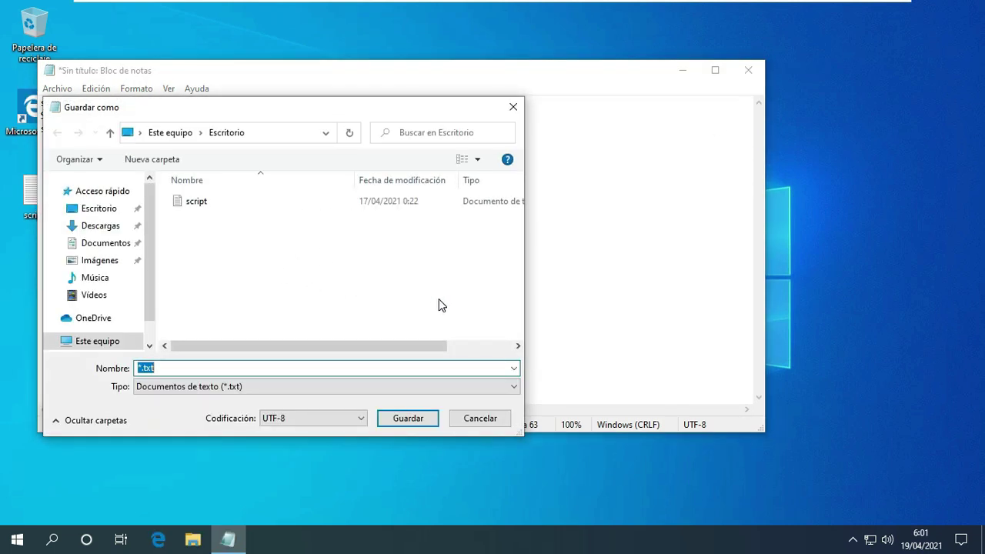
click(309, 388)
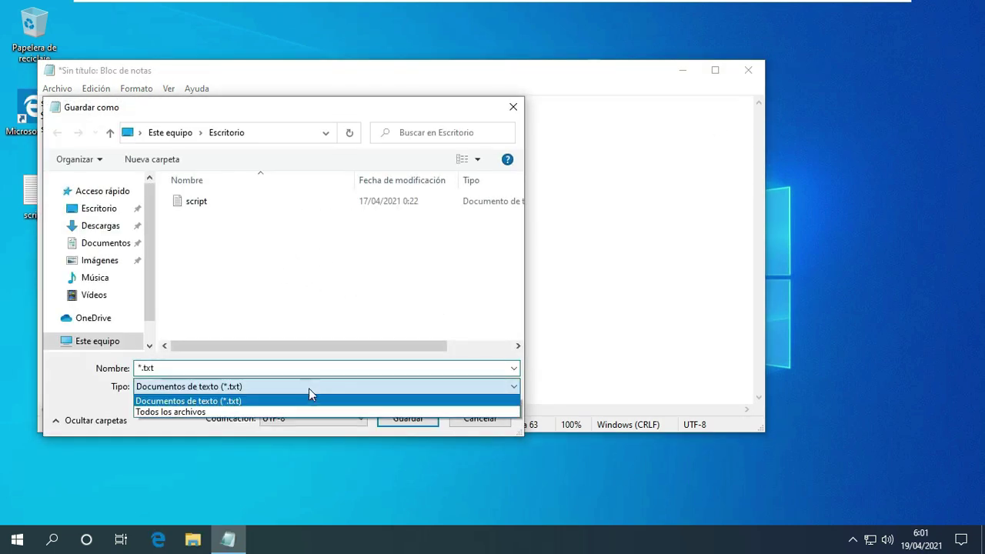
click(204, 412)
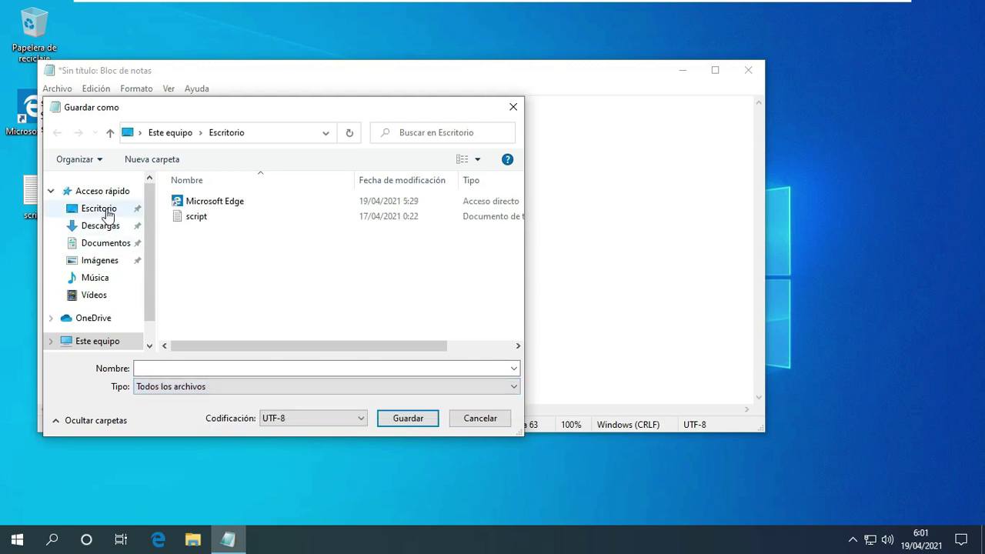
click(103, 209)
click(228, 368)
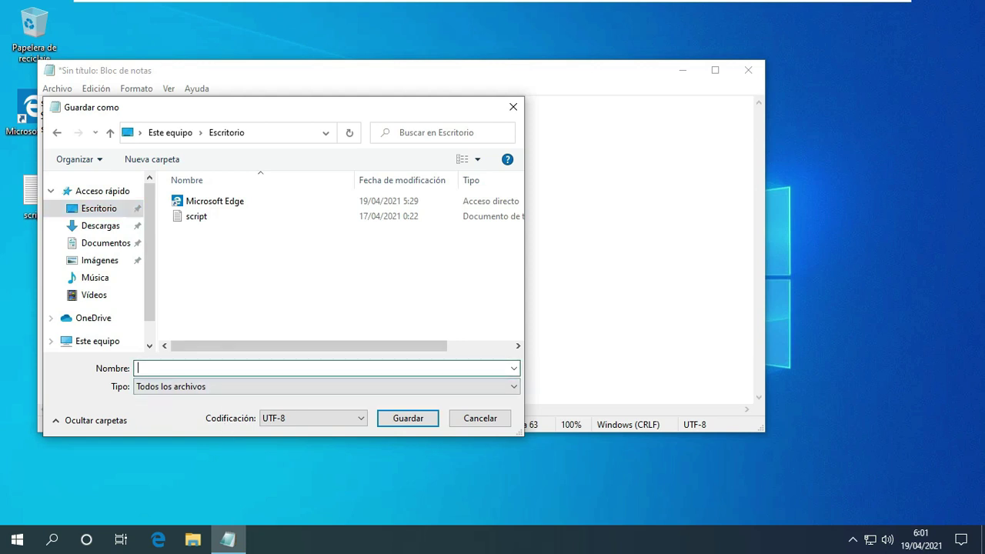
text(scrip)
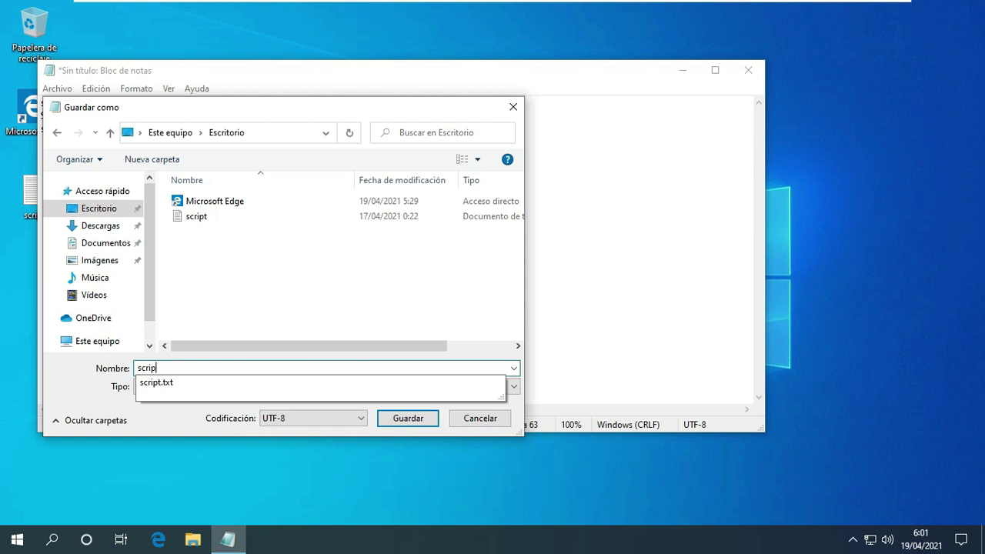
text(t.v)
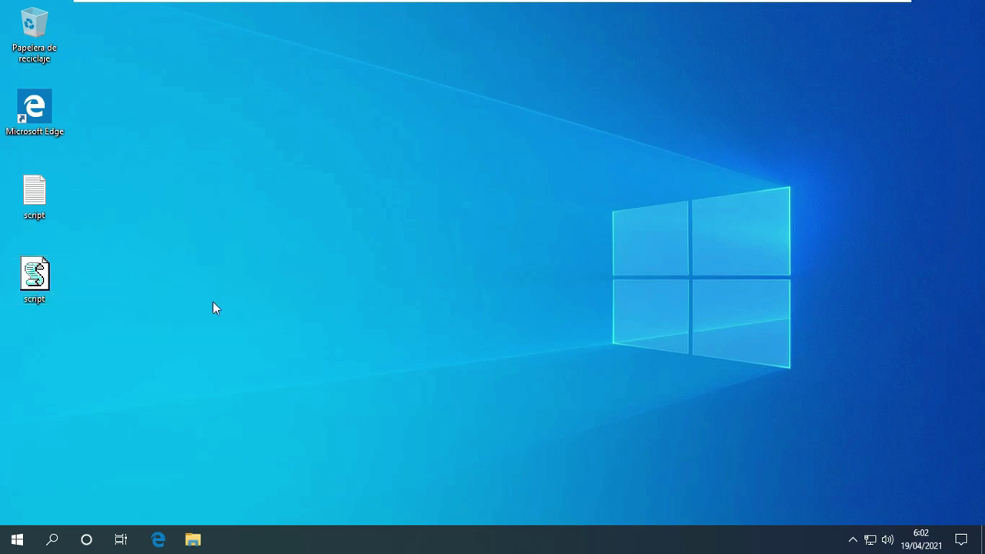
Create a new text document on the desktop, name it script.bat and open it.
right_click(230, 290)
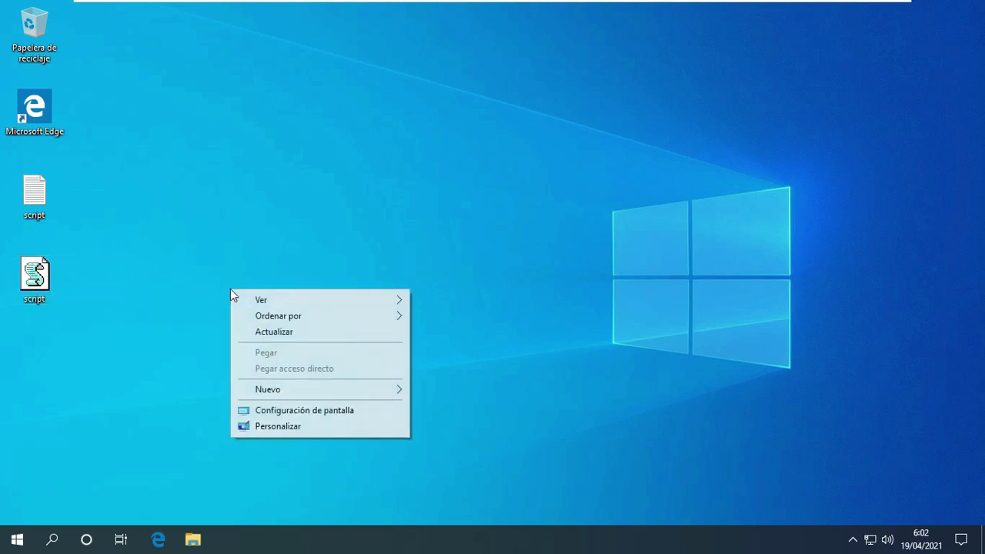
mouse_move(322, 388)
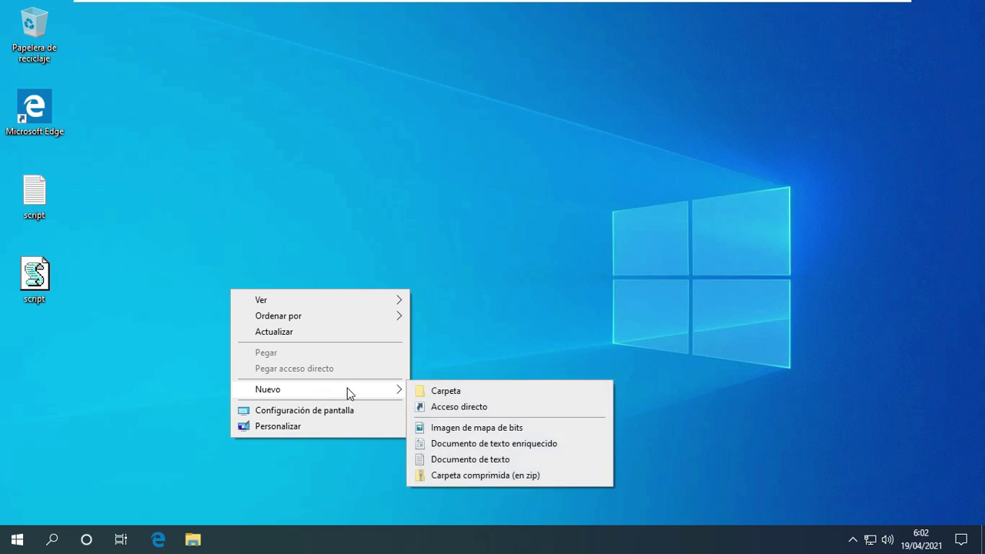
click(475, 460)
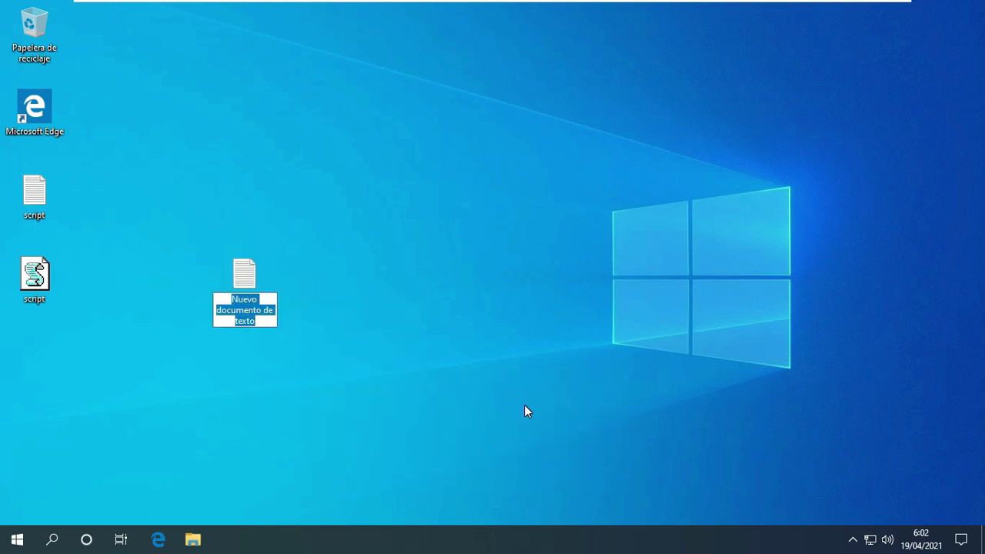
text(script)
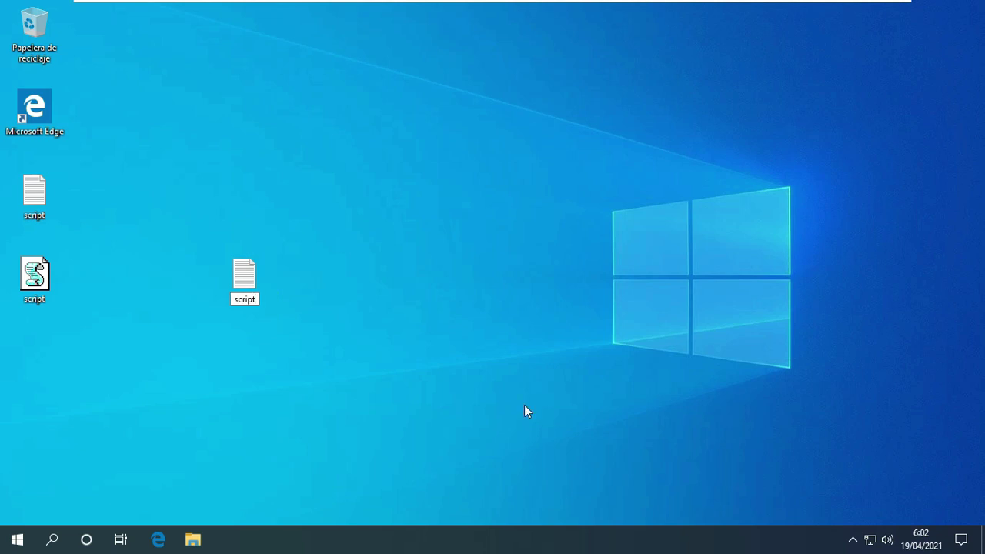
text(.bat)
key(Return)
key(Return)
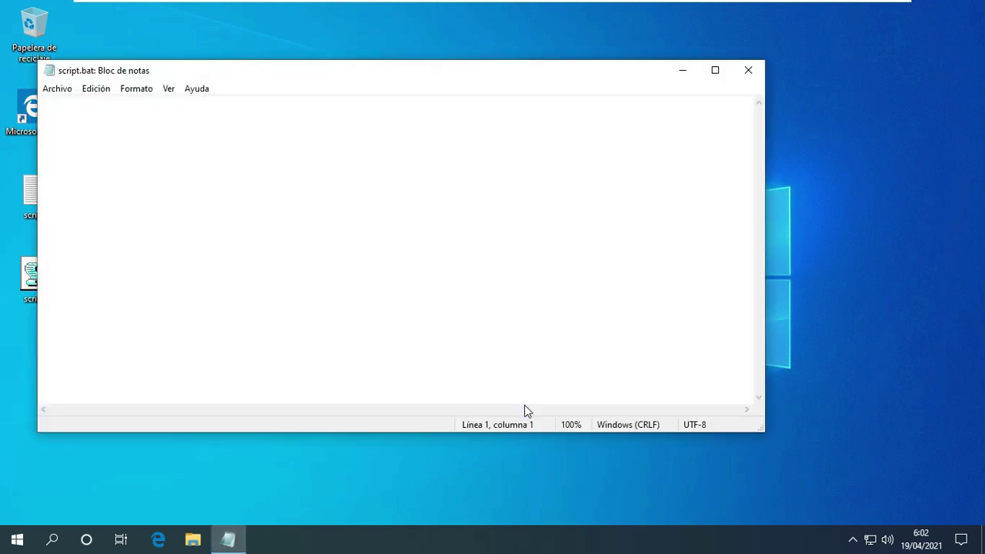
Enter echo inicio as the first line of the script.bat document and move its window clear of the desktop files.
text(echo)
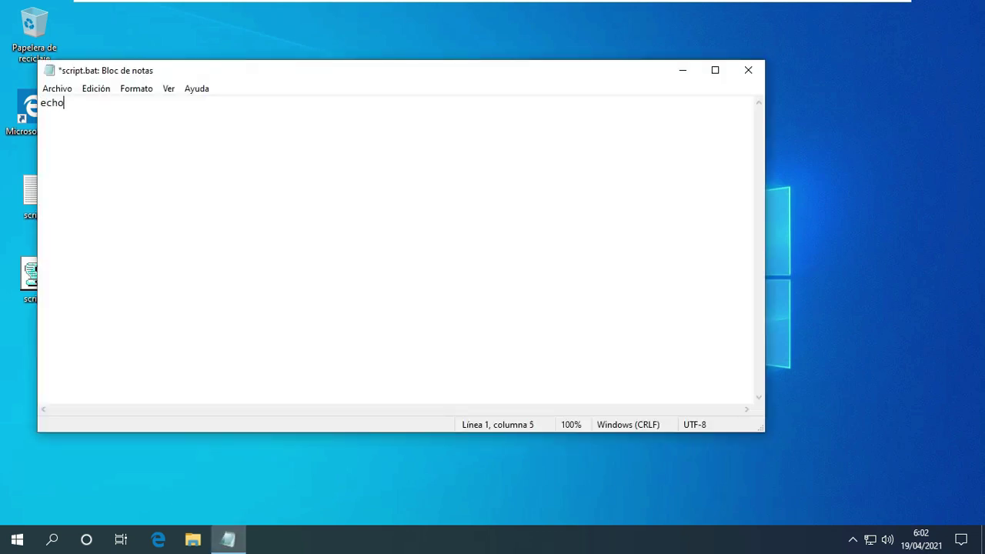
text( inicio)
drag(446, 71, 546, 66)
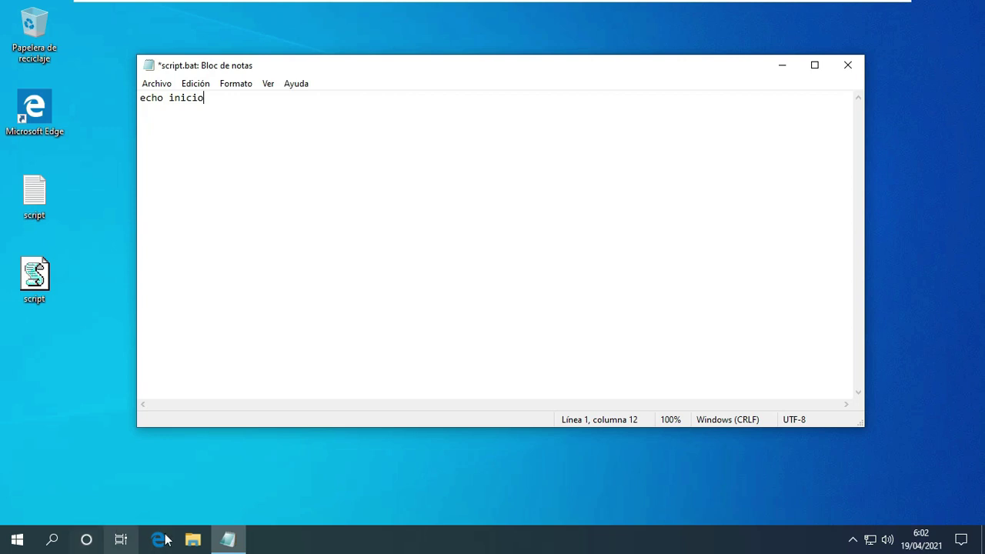
Create a folder named Marca on Disco local (C:) and open it.
click(193, 539)
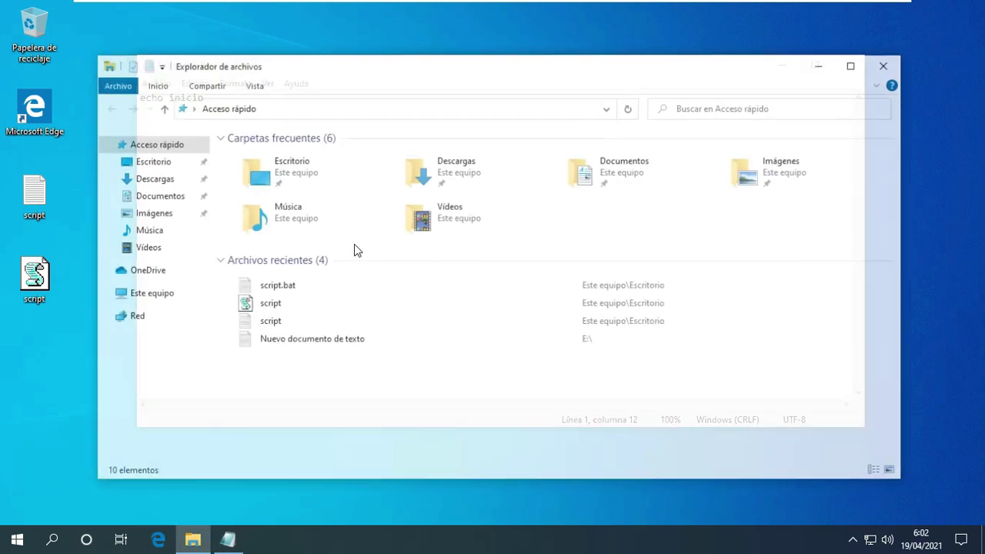
click(157, 294)
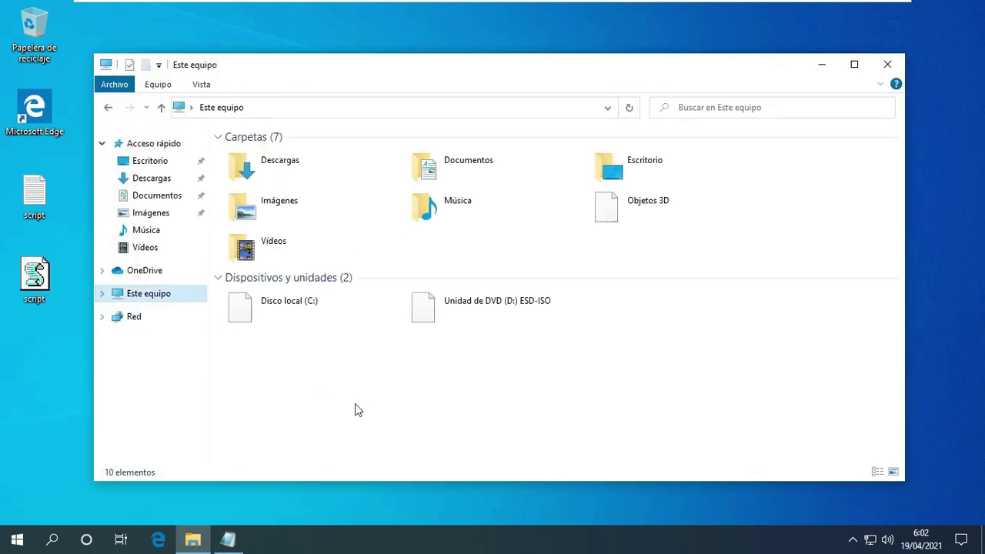
double_click(301, 304)
right_click(276, 269)
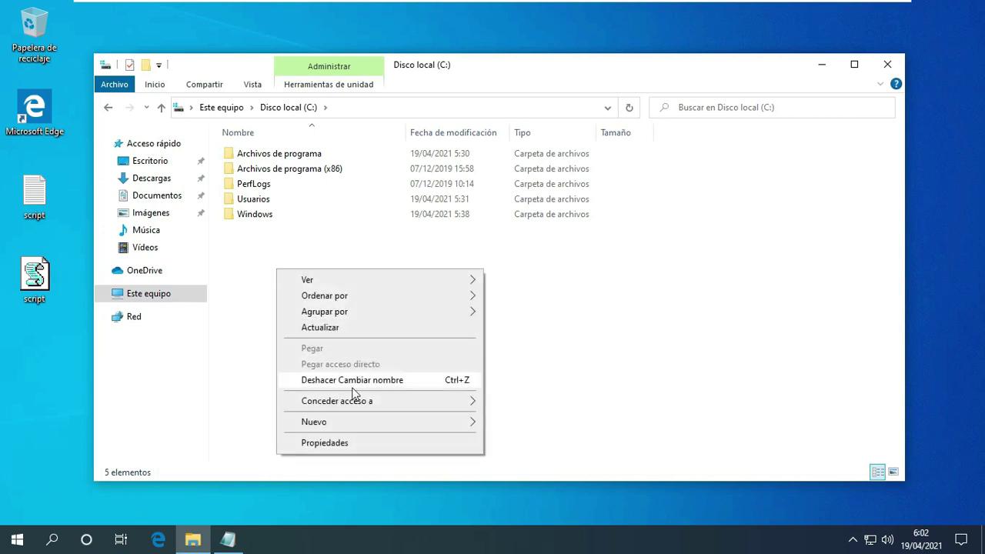
mouse_move(437, 422)
click(515, 424)
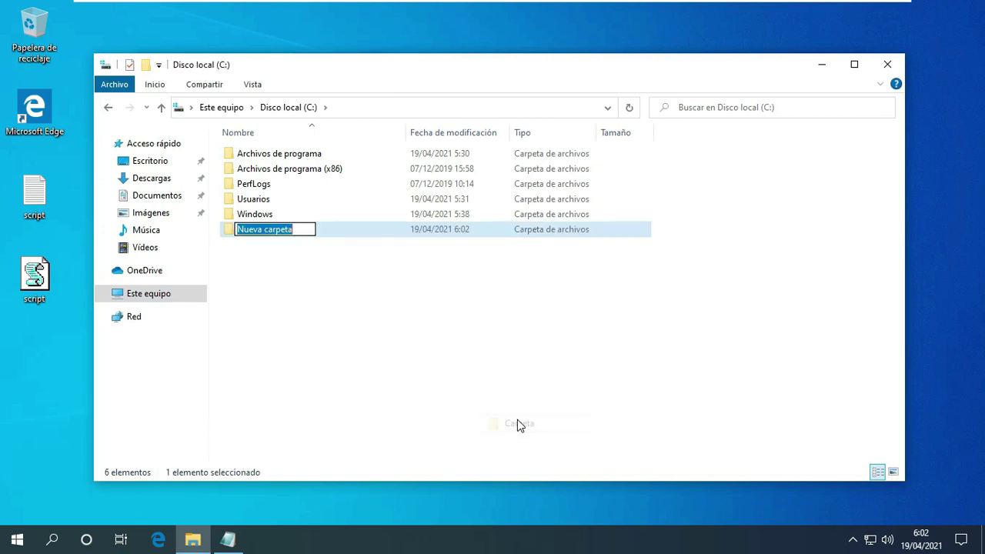
text(Marca)
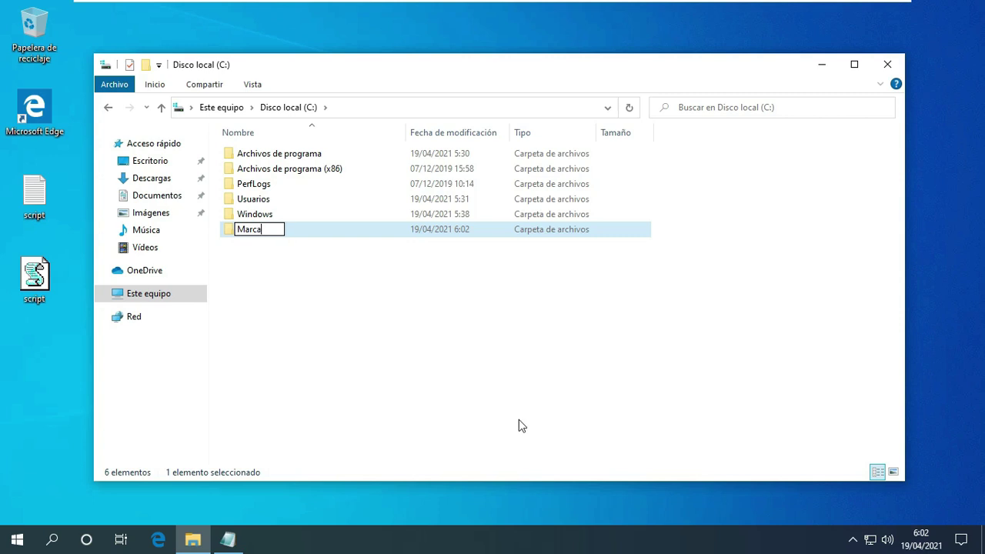
key(Return)
key(Return)
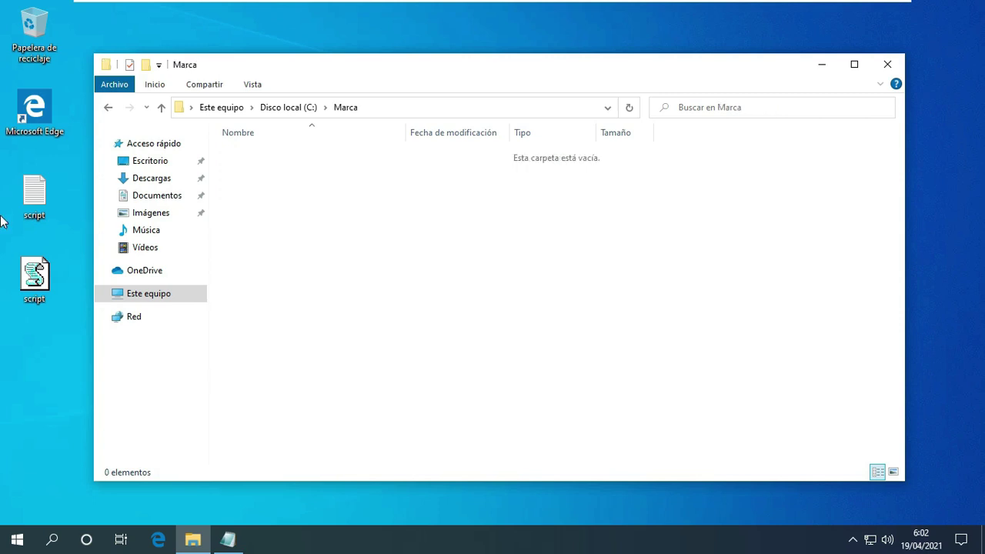
Move the VBScript file script from the desktop into the Marca folder and maximize the folder window.
drag(36, 279, 305, 218)
double_click(530, 60)
mouse_move(631, 4)
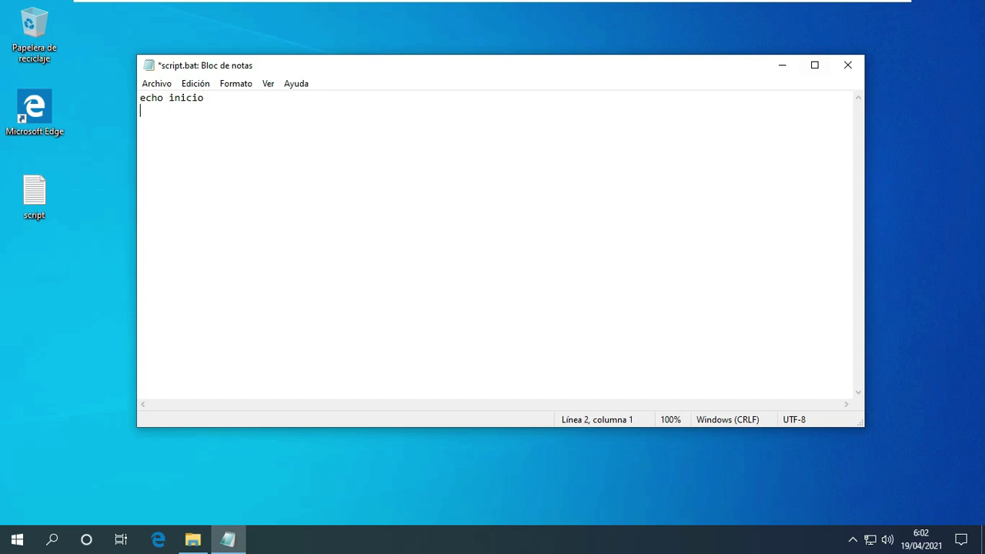
Copy the Marca folder's path to add C:\Marca\script.vbs as the second line of script.bat, and close the document with its changes saved.
click(202, 536)
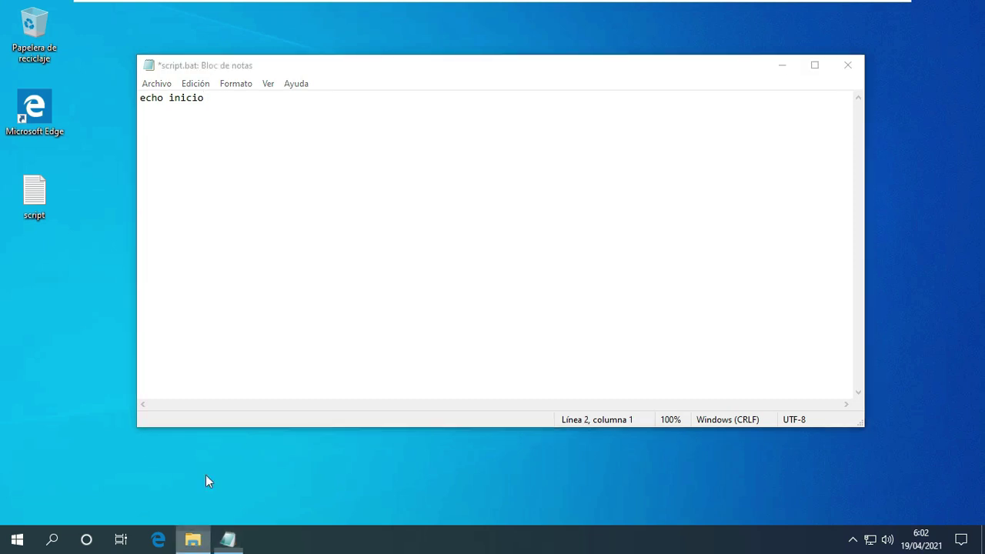
click(323, 49)
key(ctrl+c)
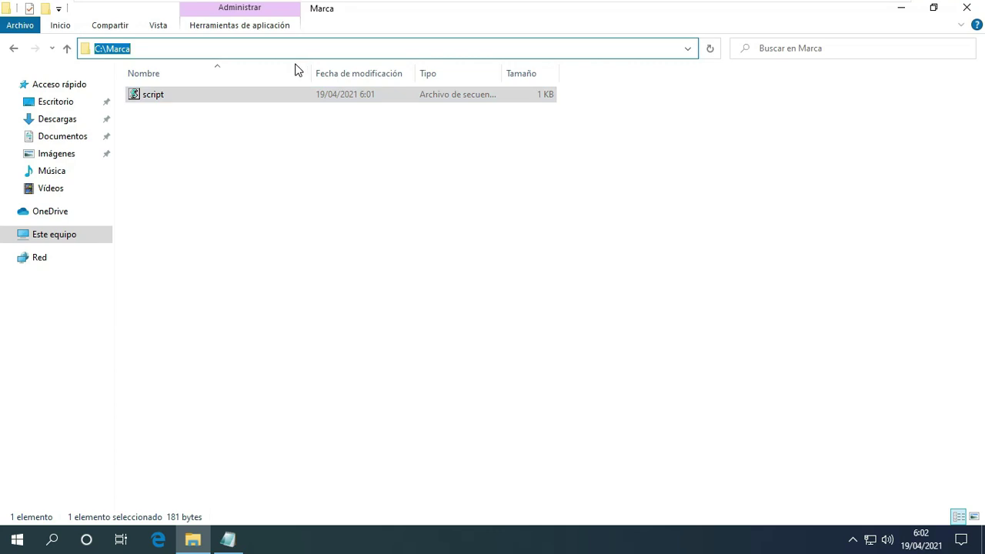
click(906, 13)
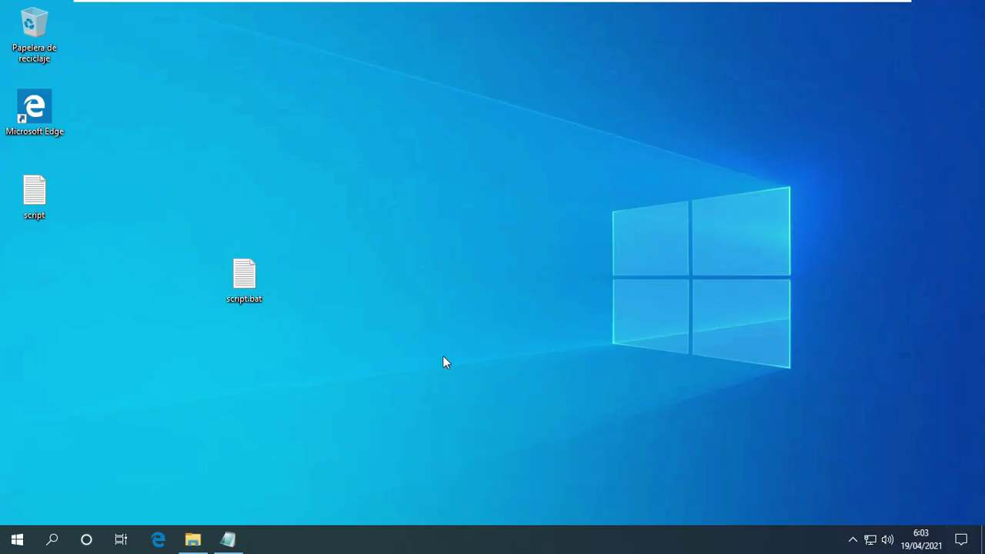
click(228, 539)
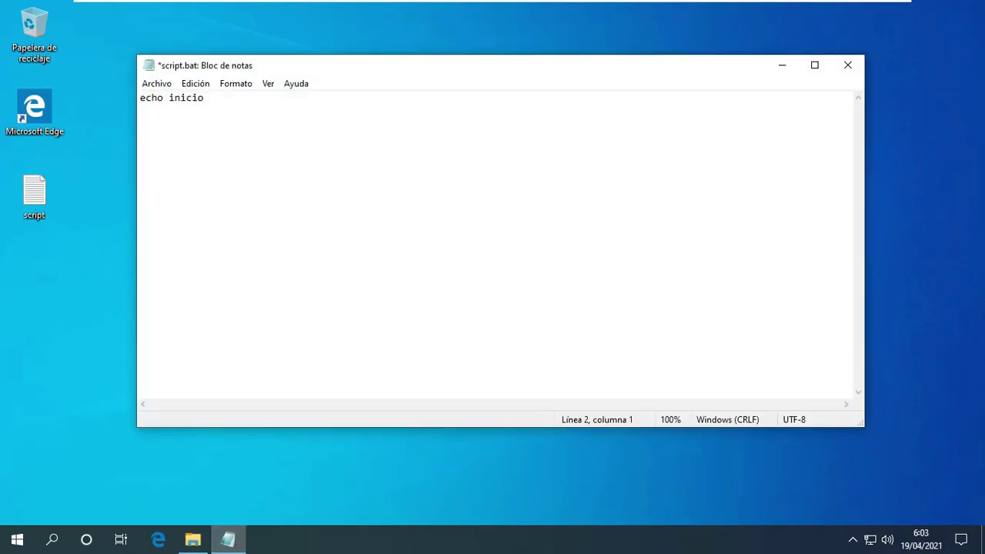
key(ctrl+v)
text(\script.vbs)
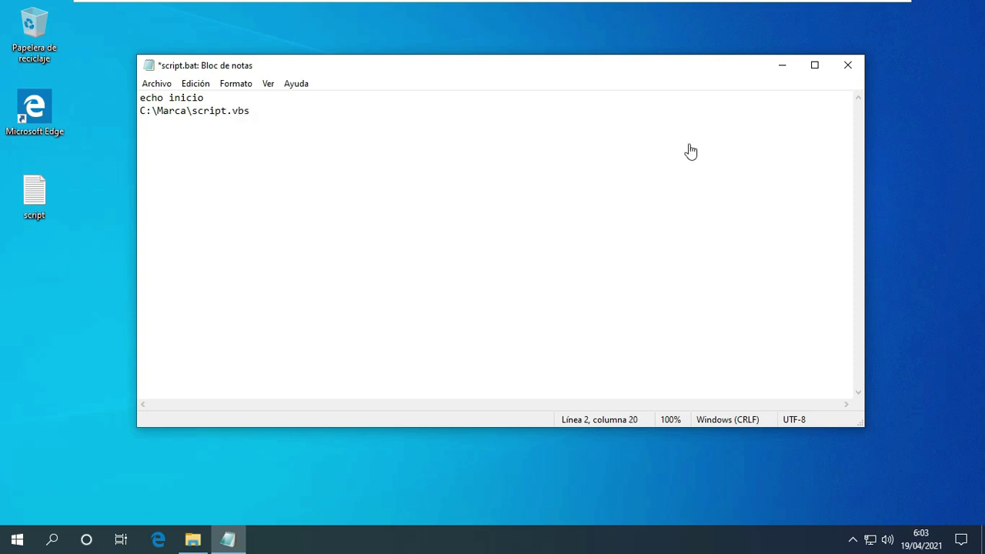
click(848, 67)
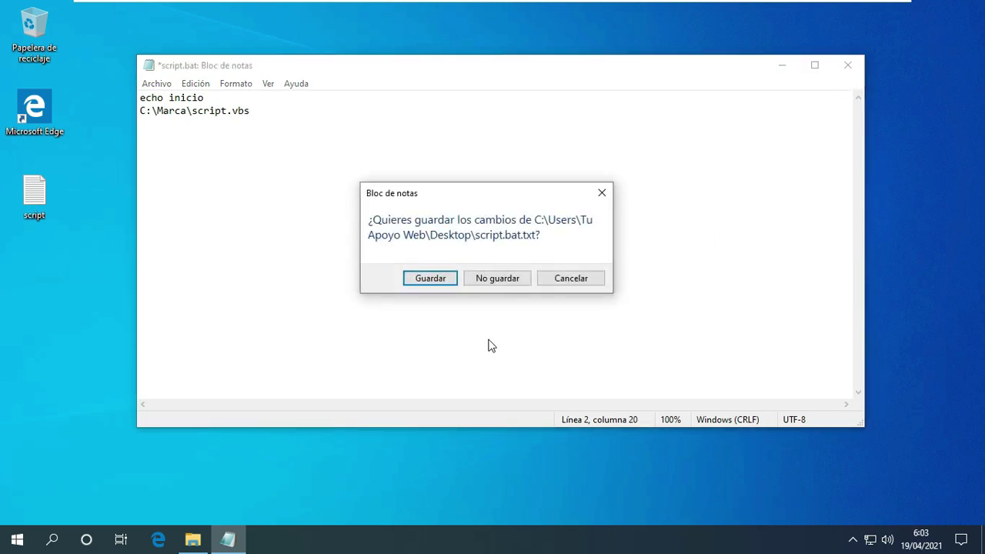
click(440, 278)
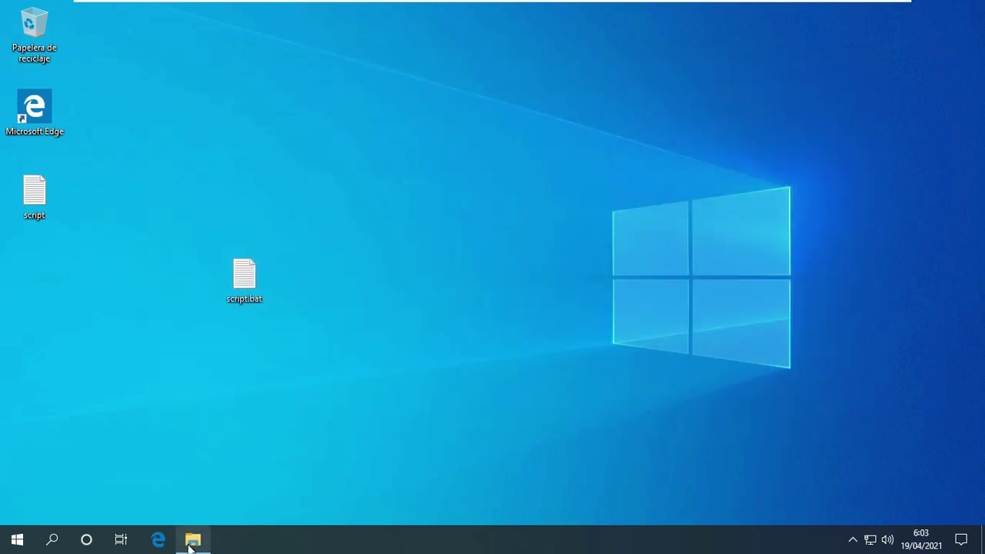
Edit the VBScript file in the Marca folder so RegWrite uses "00000001", and close it with the changes saved.
click(193, 540)
right_click(180, 96)
click(214, 122)
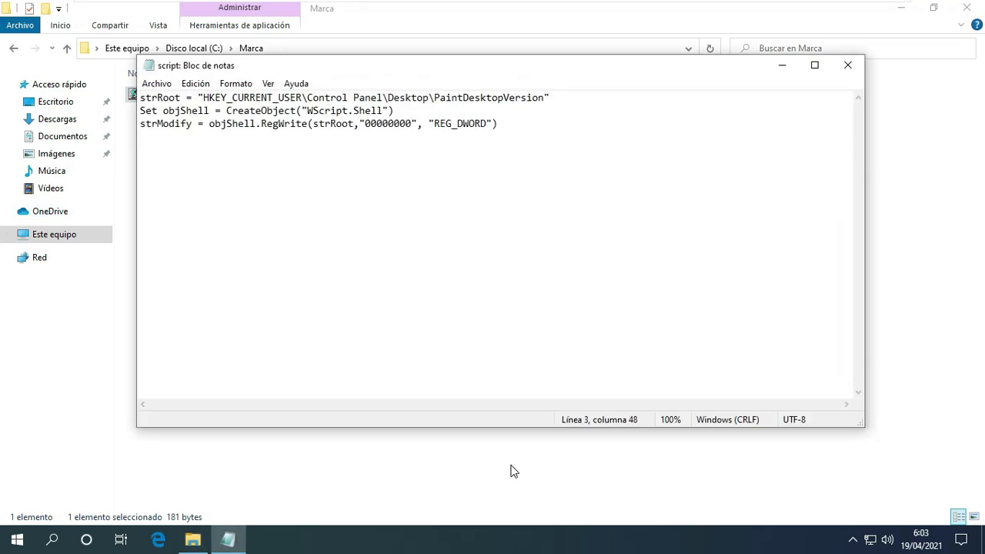
key(BackSpace)
text(1)
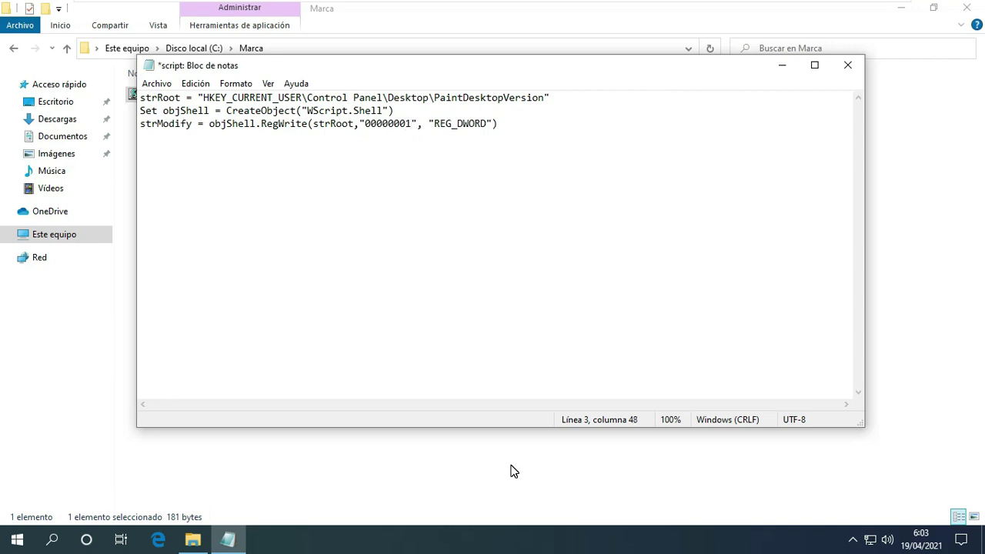
click(856, 69)
click(430, 278)
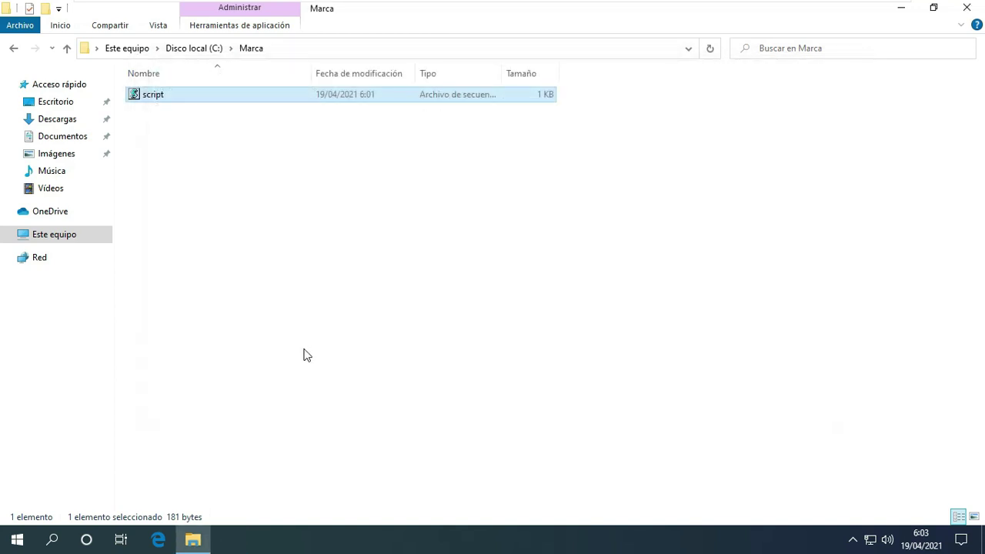
Run the VBScript file from the Marca folder and restart the computer.
click(160, 187)
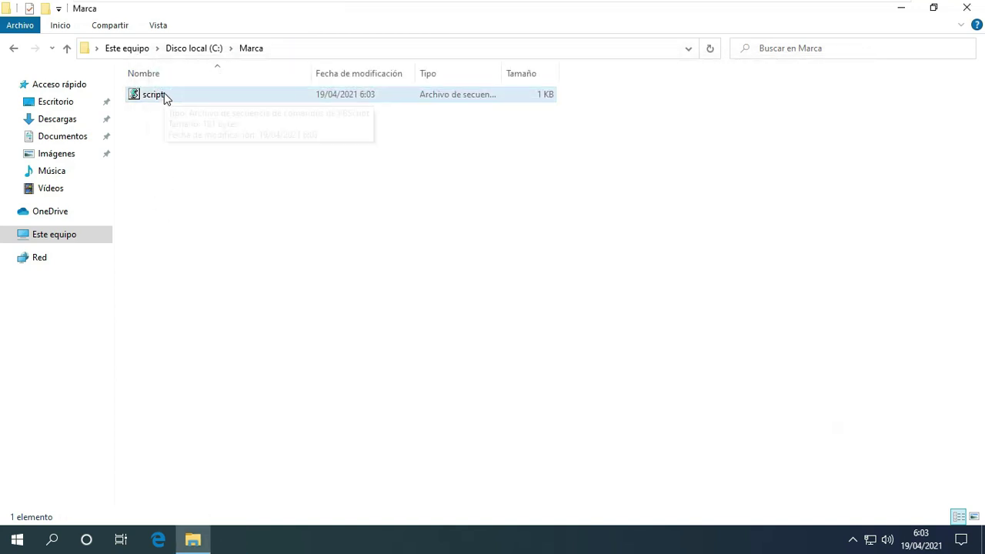
click(933, 7)
drag(426, 67, 545, 80)
click(359, 166)
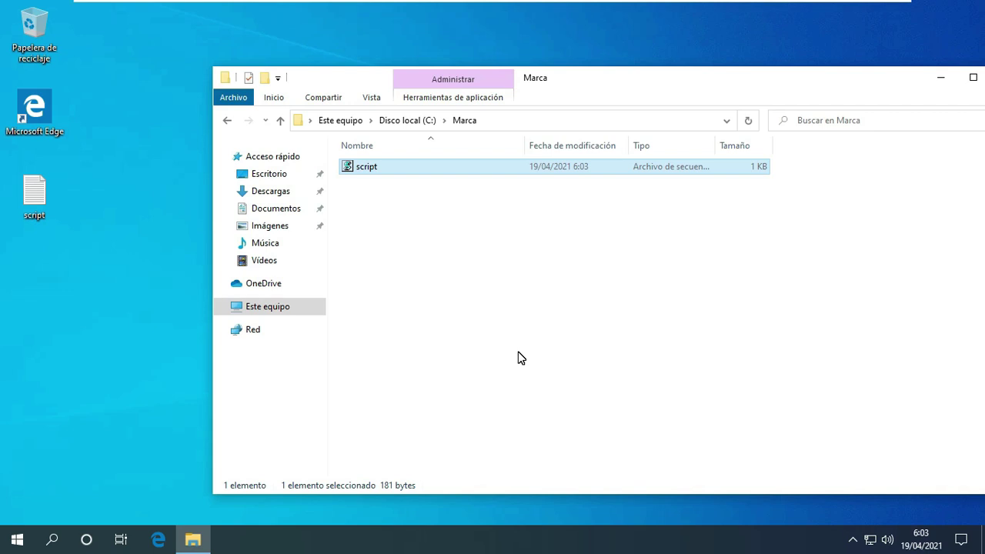
click(16, 539)
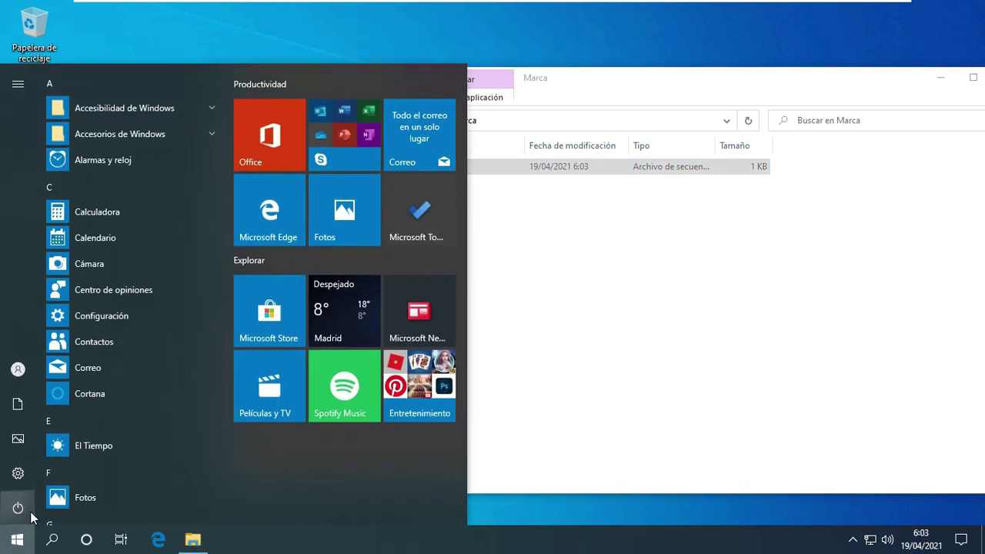
click(66, 502)
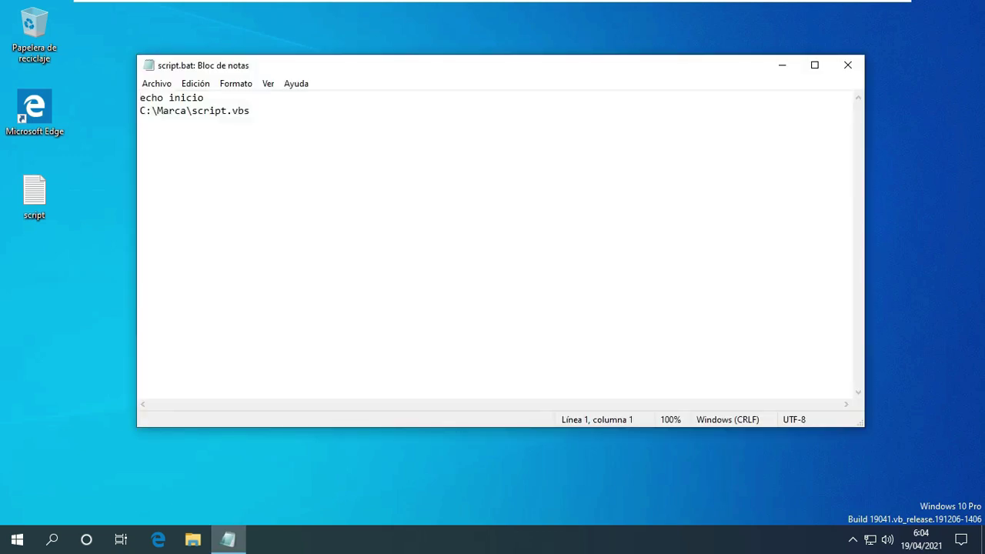
Close the script.bat document and turn on Extensiones de nombre de archivo in File Explorer.
click(847, 61)
click(202, 542)
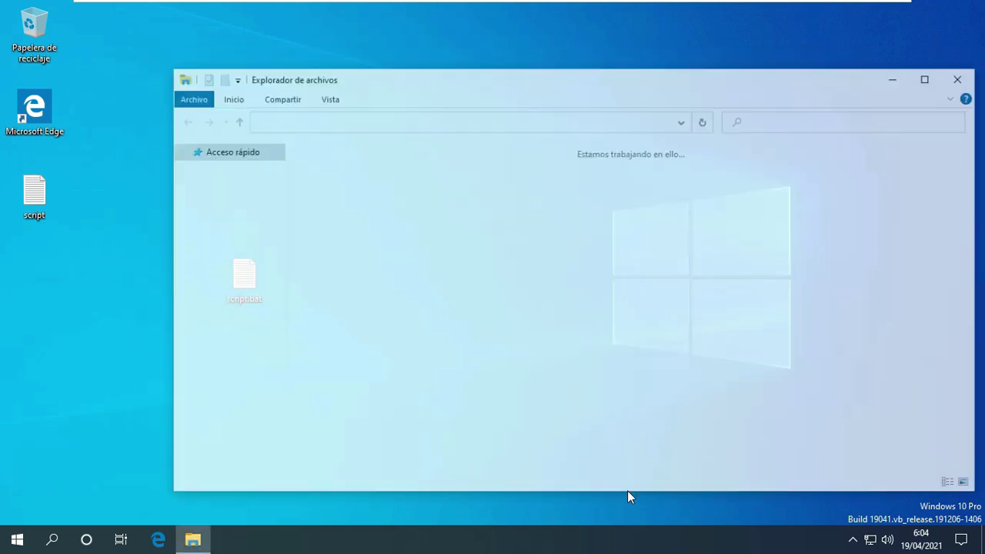
click(328, 98)
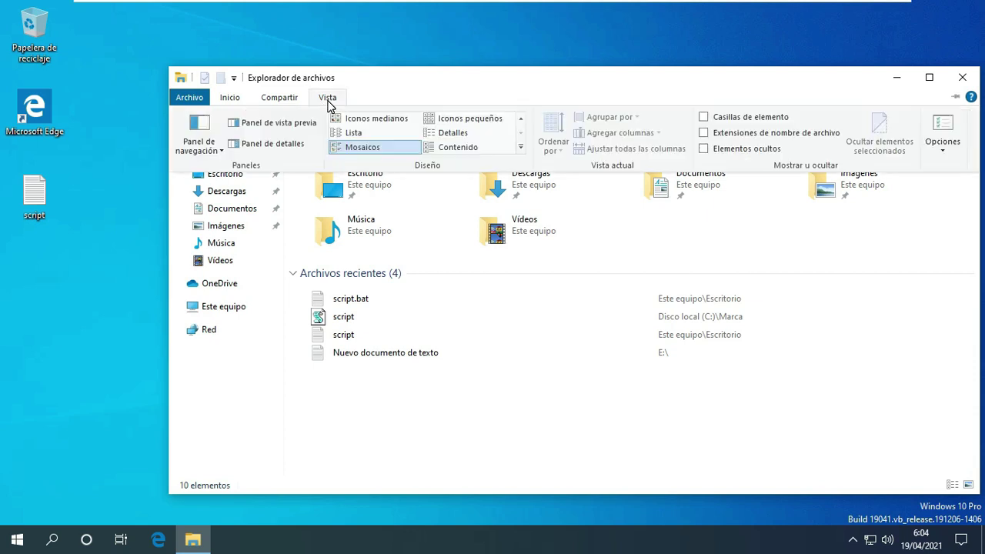
click(732, 137)
click(323, 100)
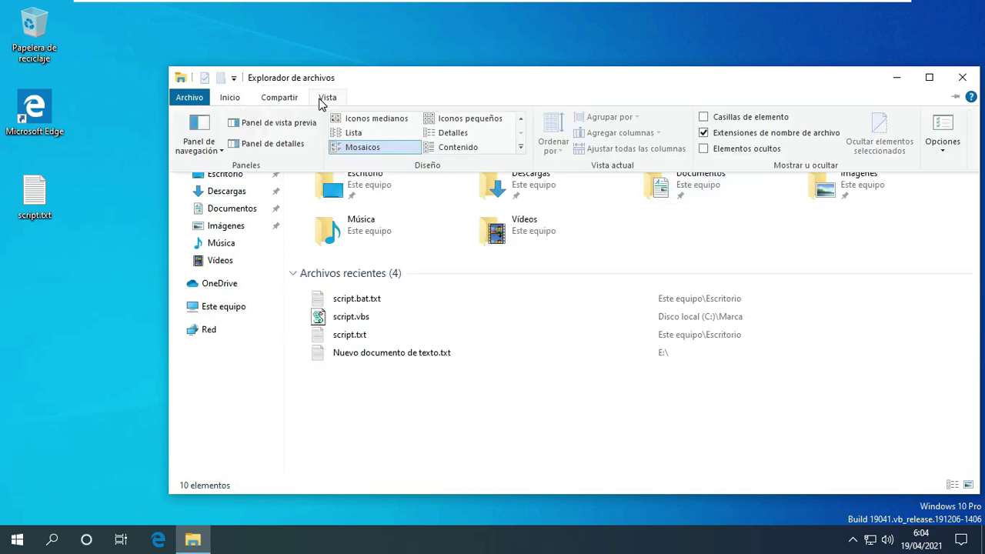
click(962, 77)
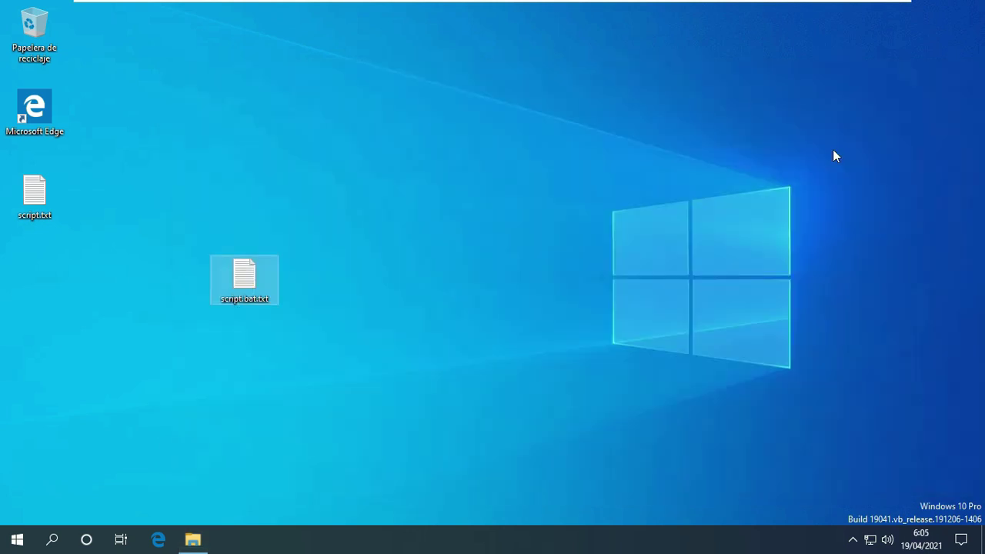
Rename script.bat.txt on the desktop to script.bat, accepting the extension change.
click(270, 300)
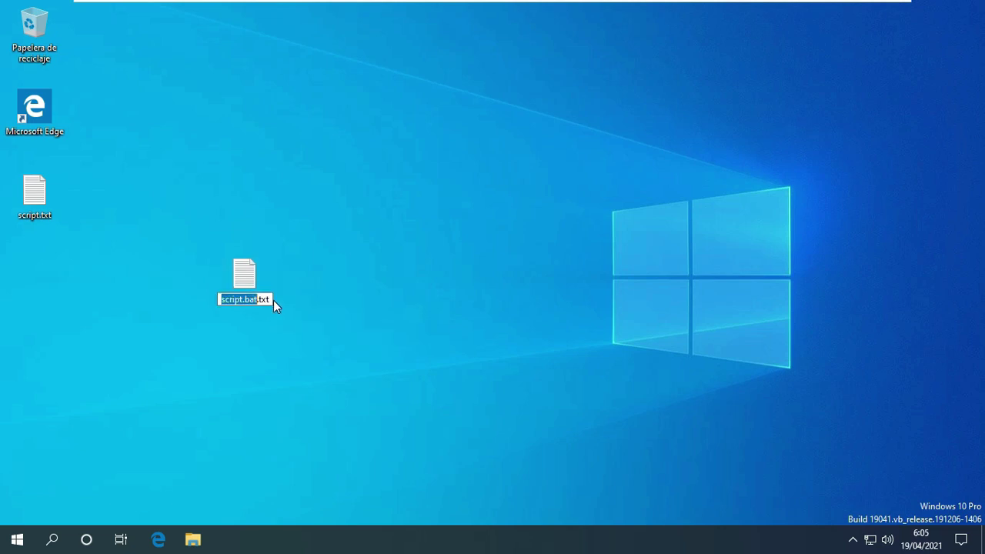
click(270, 299)
key(BackSpace)
key(BackSpace)
key(BackSpace)
key(BackSpace)
key(Return)
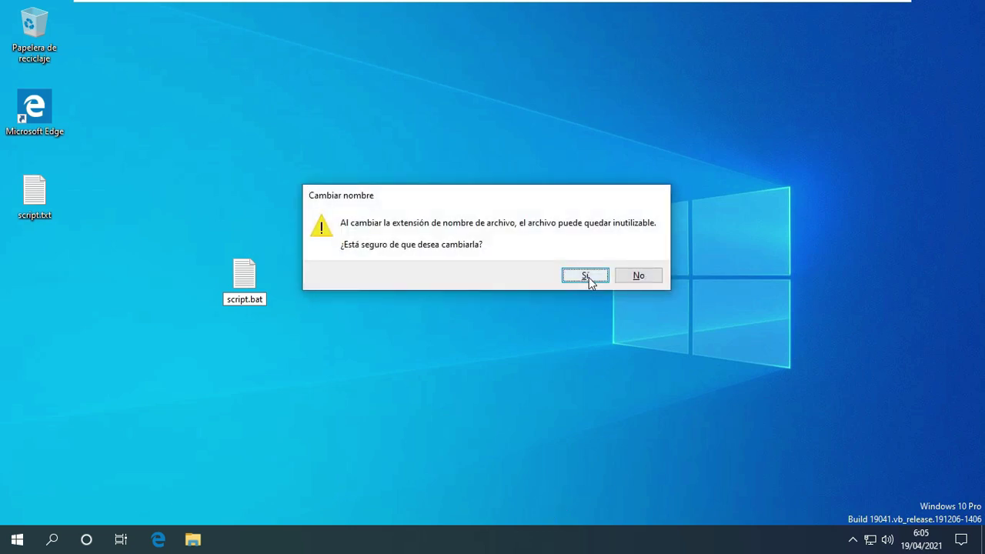
click(585, 276)
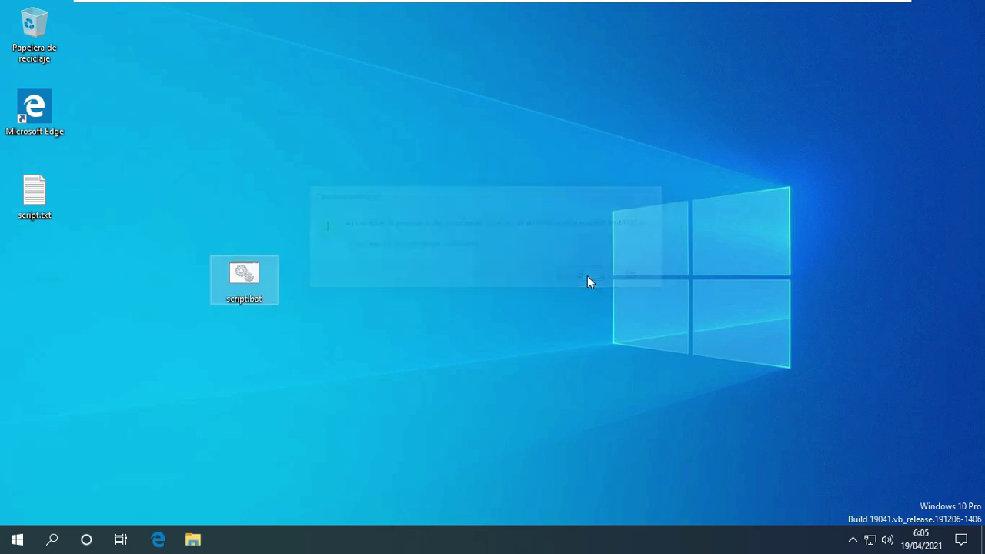
Open the C:\Marca folder and move script.bat from the desktop into it.
click(192, 540)
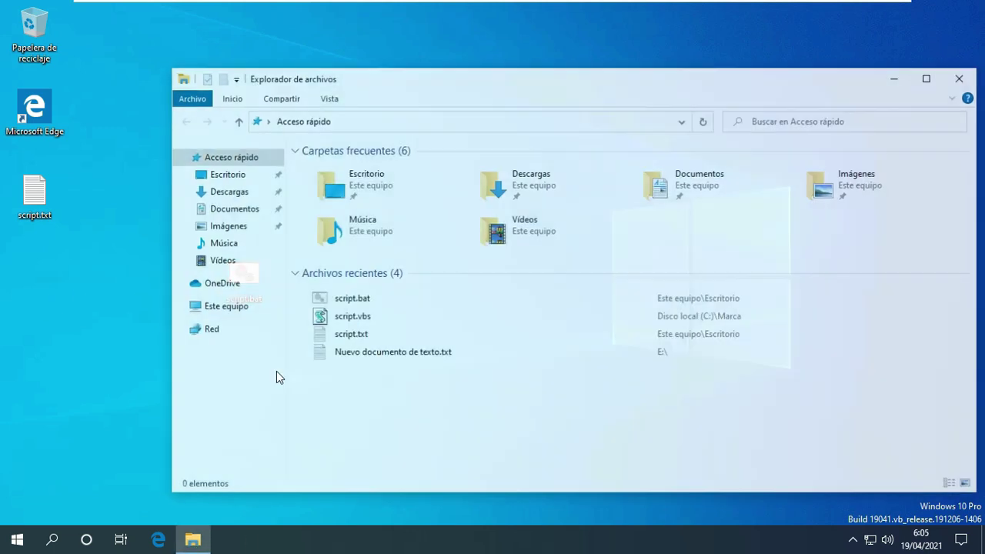
click(223, 309)
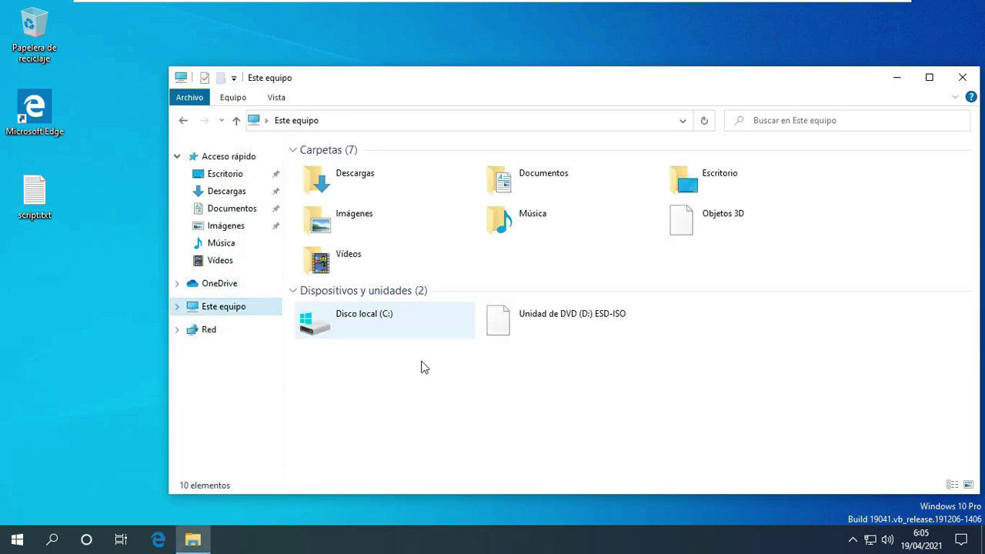
double_click(390, 322)
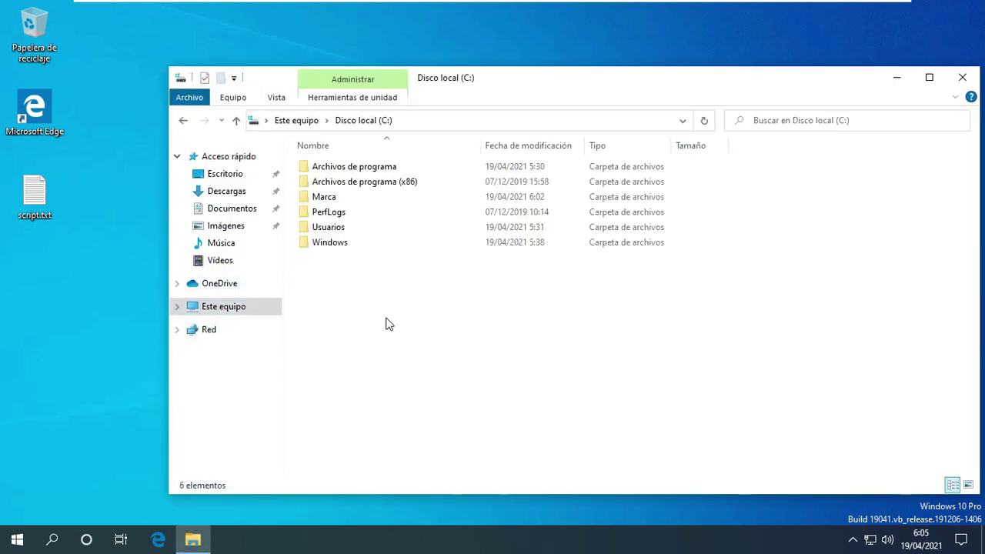
double_click(336, 198)
drag(471, 80, 618, 77)
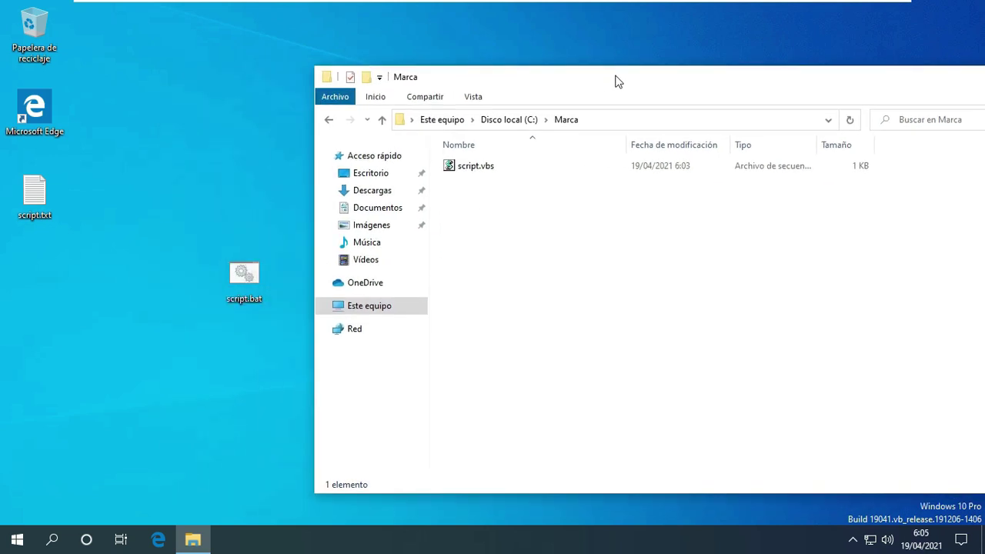
drag(245, 279, 530, 217)
drag(721, 89, 534, 97)
Search Windows for Programador de tareas, open it and maximize its window.
click(55, 539)
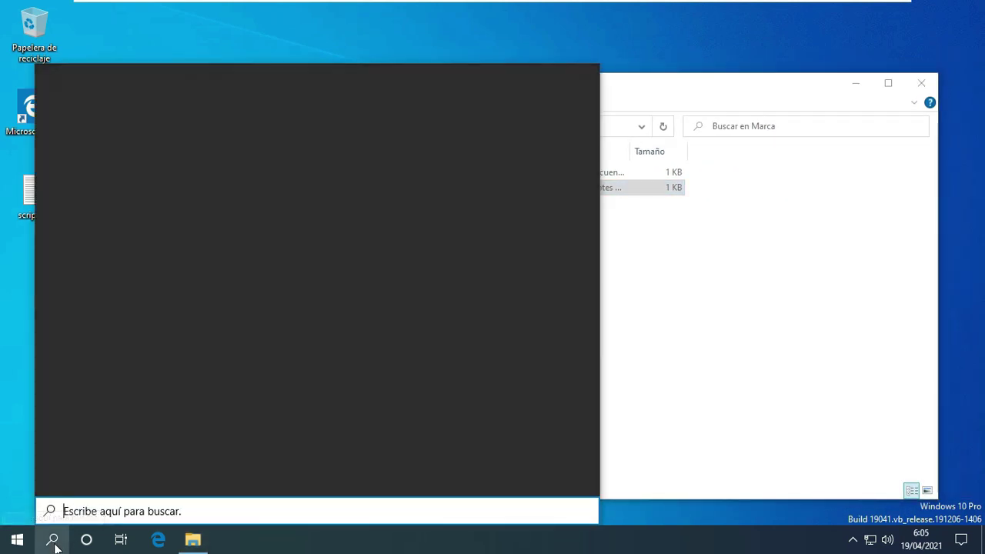
text(pro)
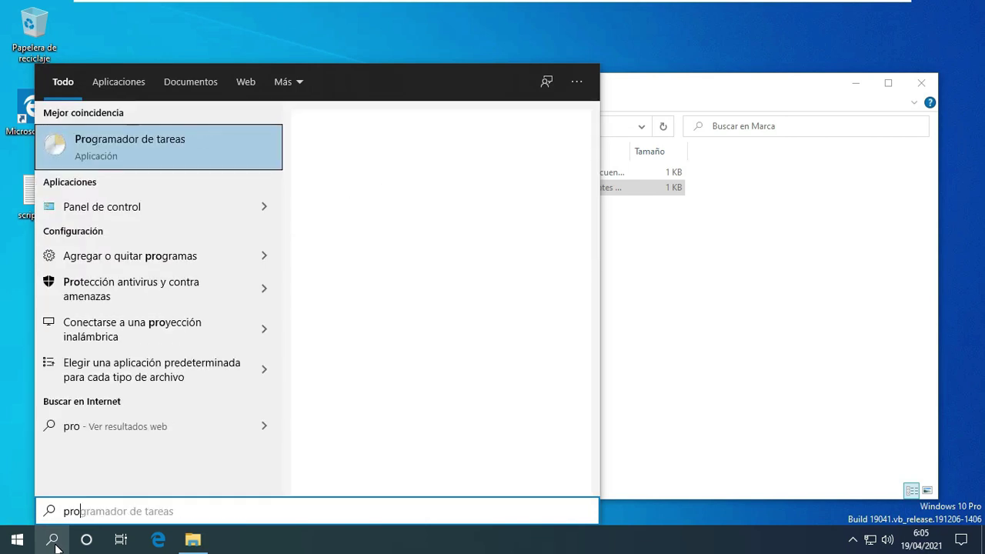
text(grama)
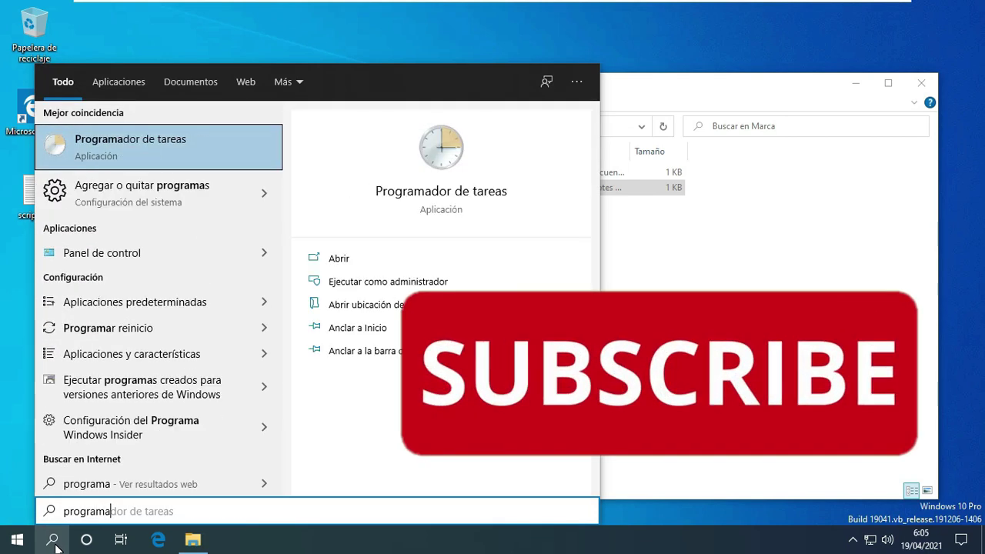
click(201, 140)
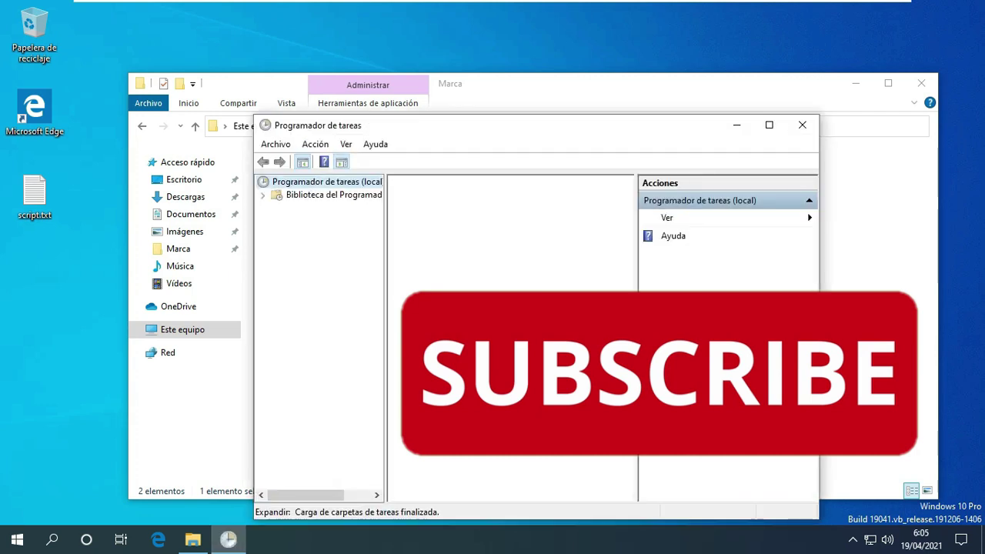
click(769, 125)
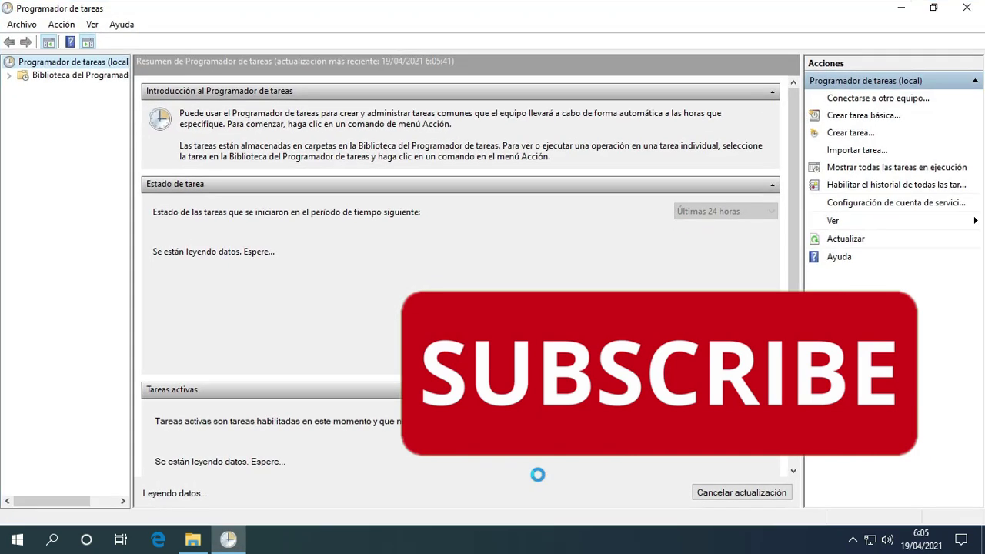
Create a task named Marca that runs whether or not the user is logged on, without storing the password, with highest privileges, configured for Windows 10.
right_click(52, 66)
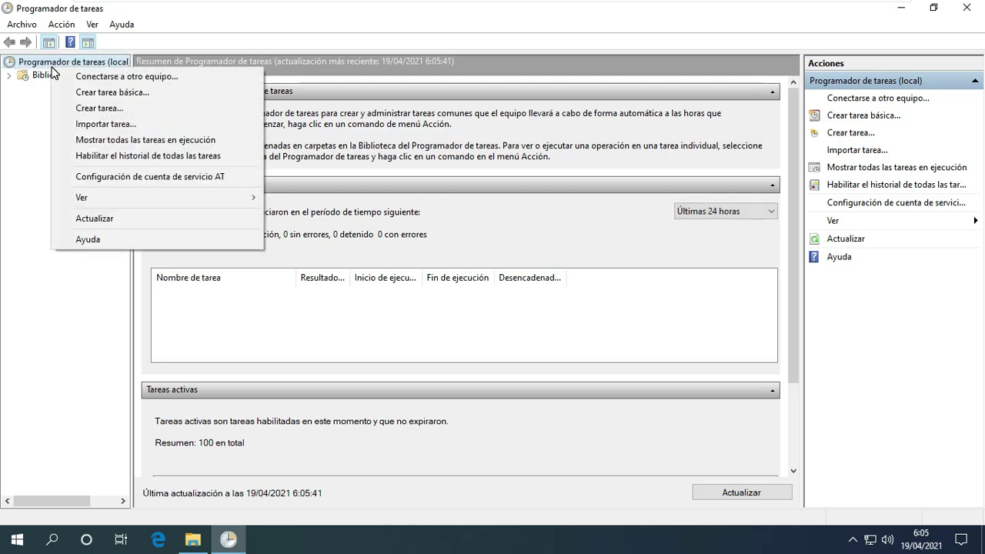
click(100, 111)
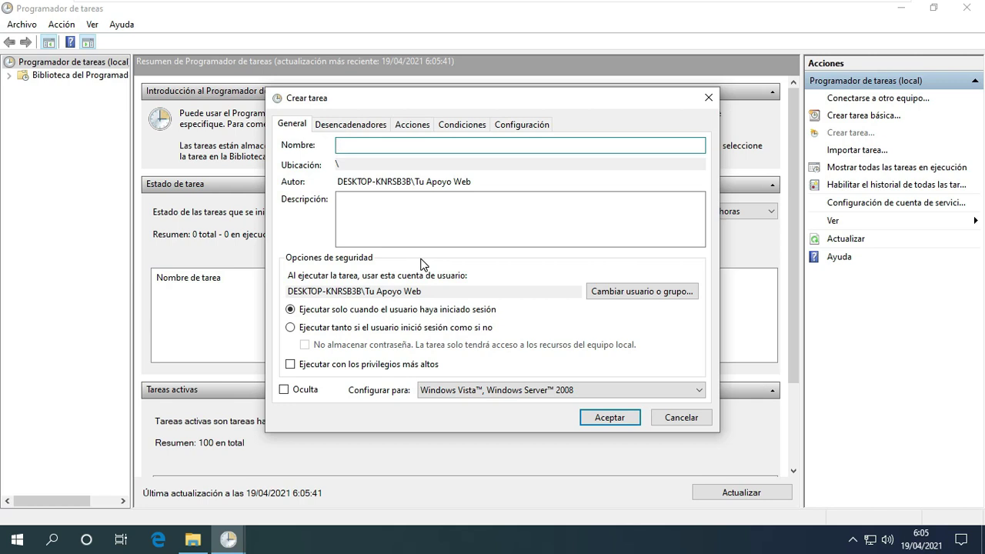
text(Marca)
click(372, 331)
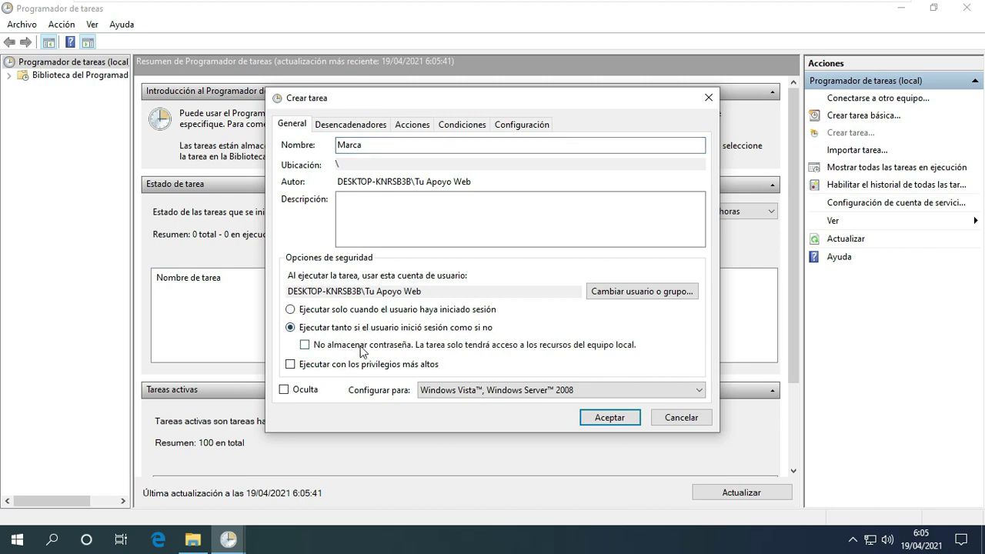
click(367, 347)
click(427, 365)
click(480, 398)
click(461, 401)
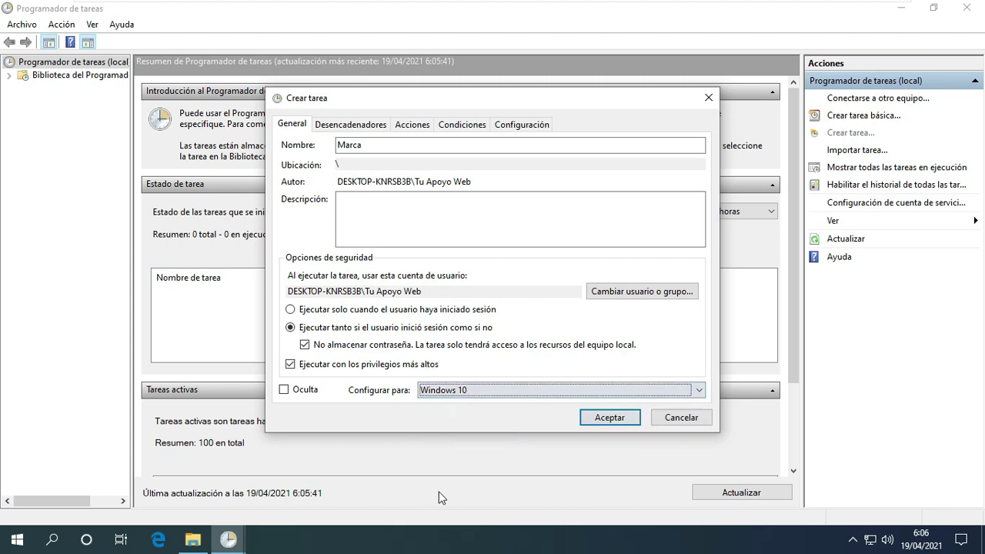
Add a trigger to the Marca task that starts it Al iniciar el sistema.
click(349, 128)
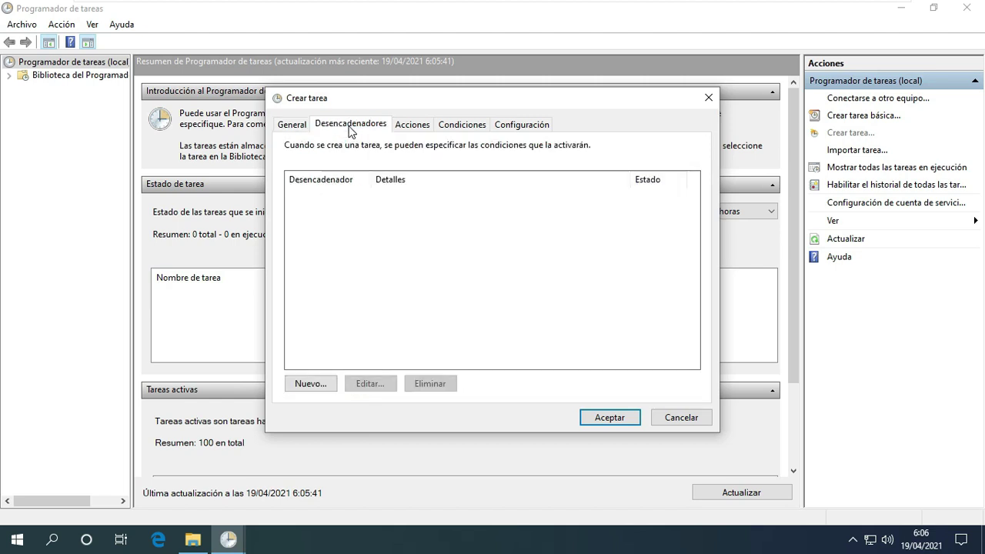
click(317, 385)
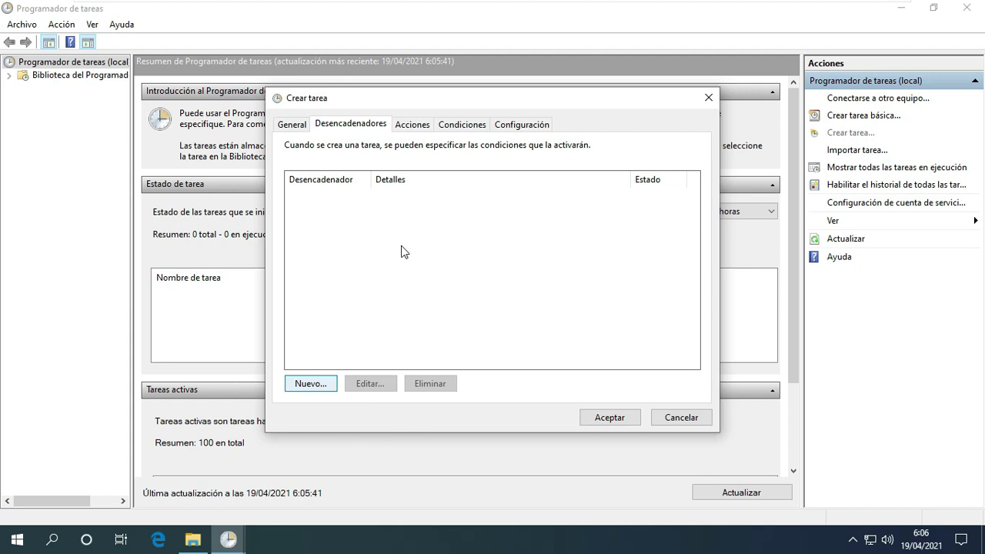
click(312, 386)
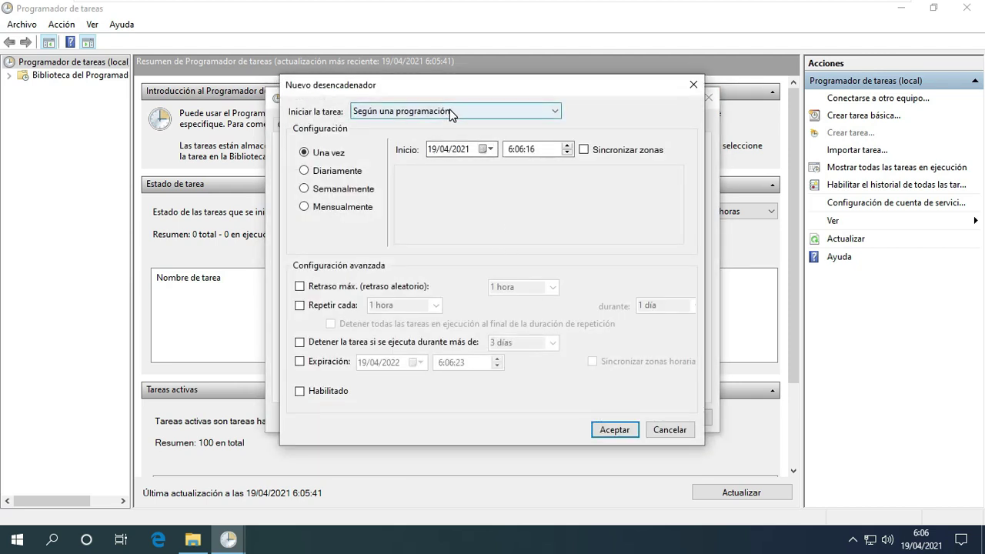
click(443, 113)
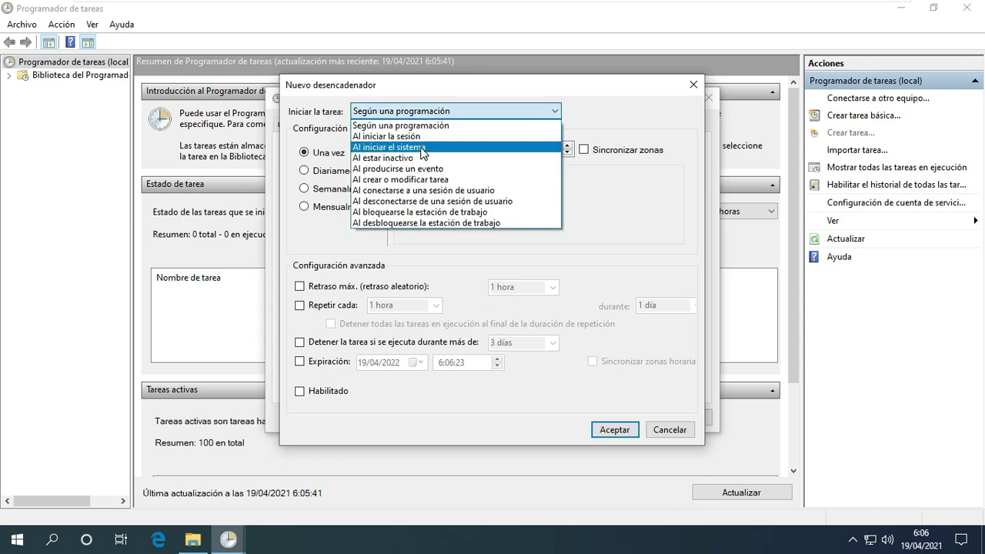
click(426, 148)
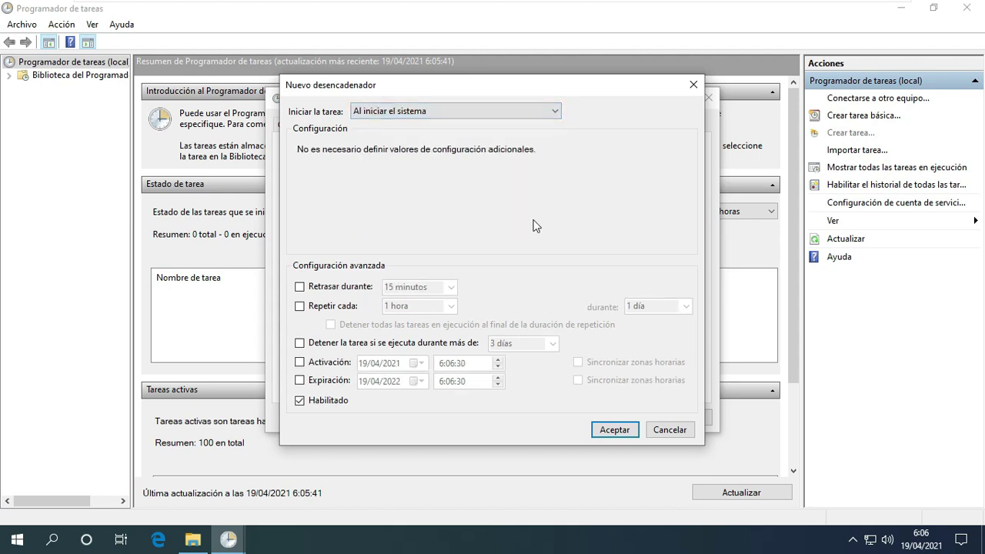
click(609, 432)
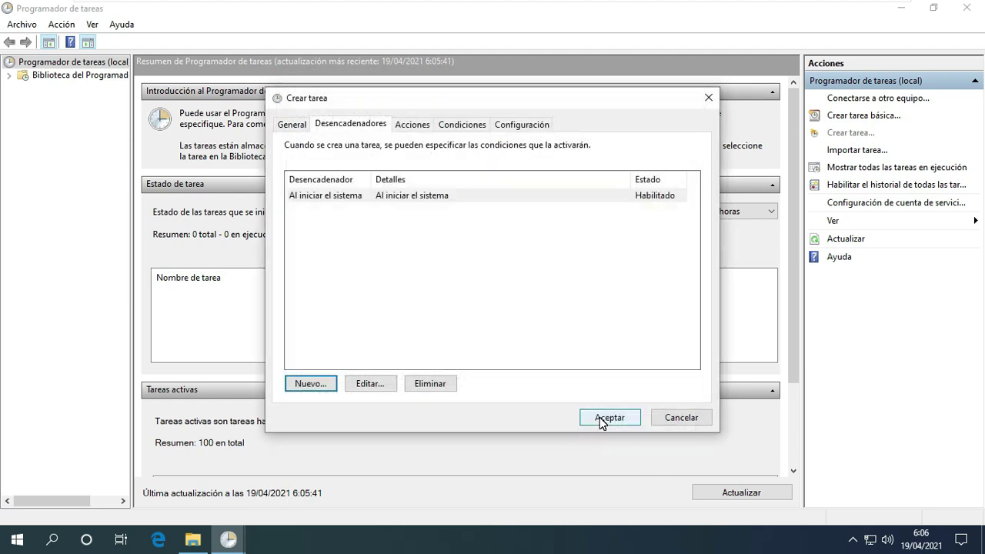
Add an Iniciar un programa action that runs C:\Marca\script.bat, and save the Marca task.
click(408, 126)
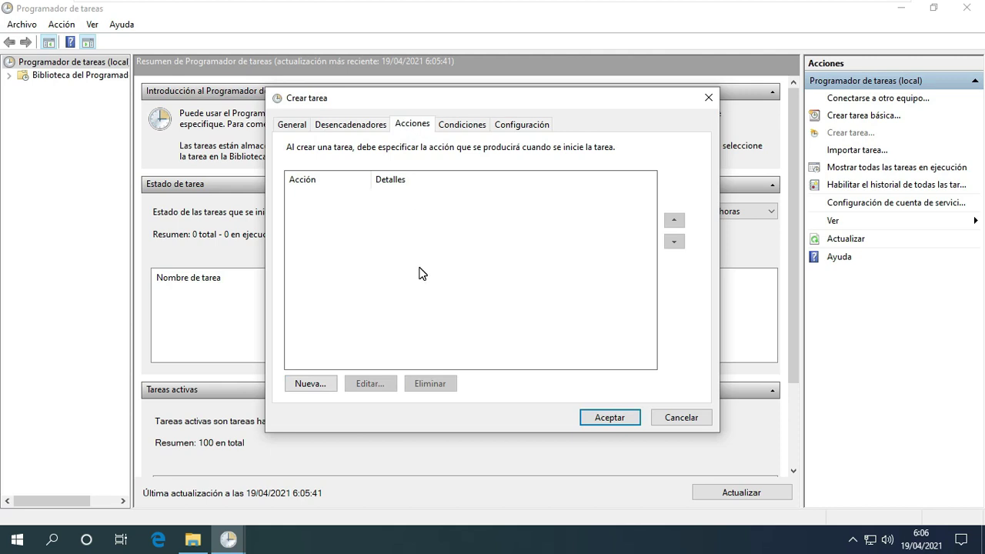
click(326, 389)
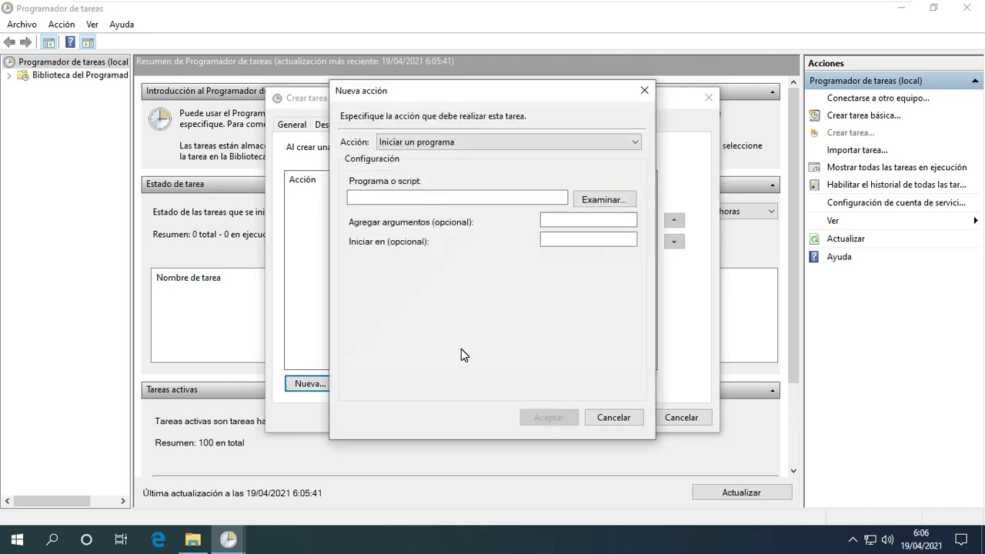
click(597, 200)
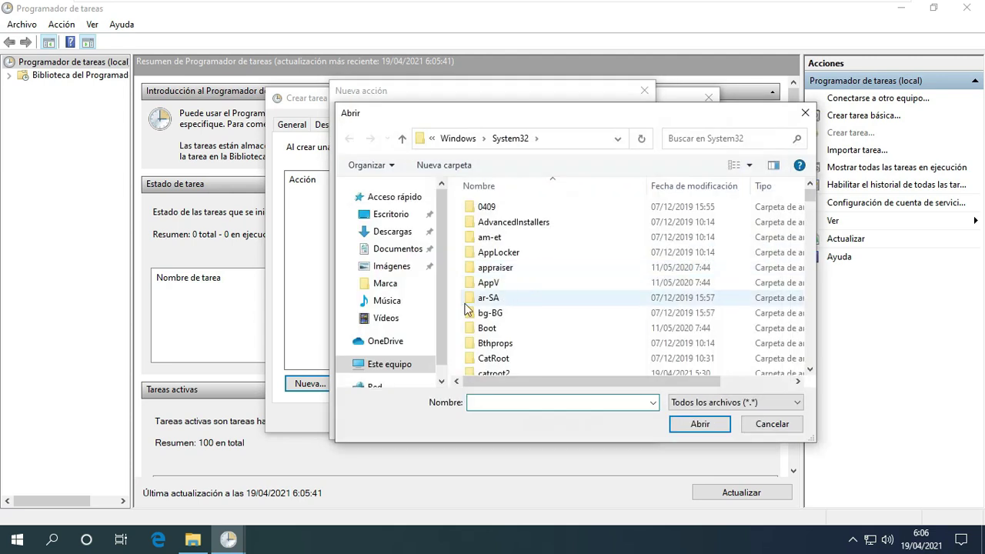
click(384, 369)
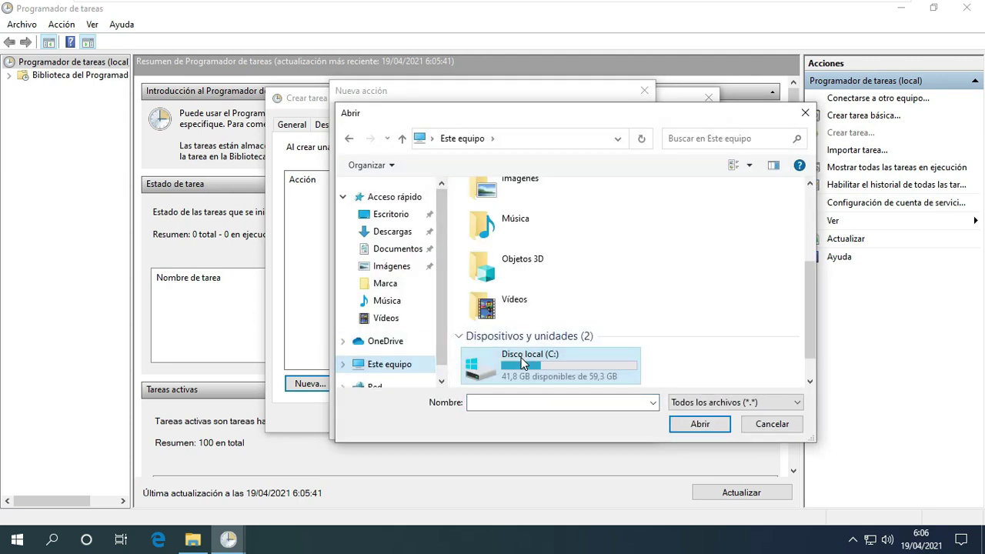
double_click(522, 364)
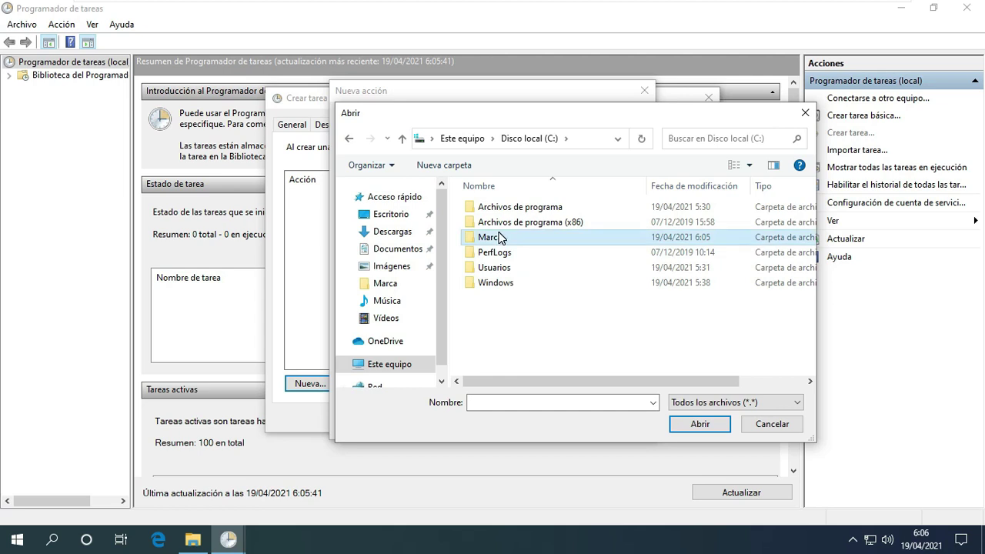
double_click(501, 237)
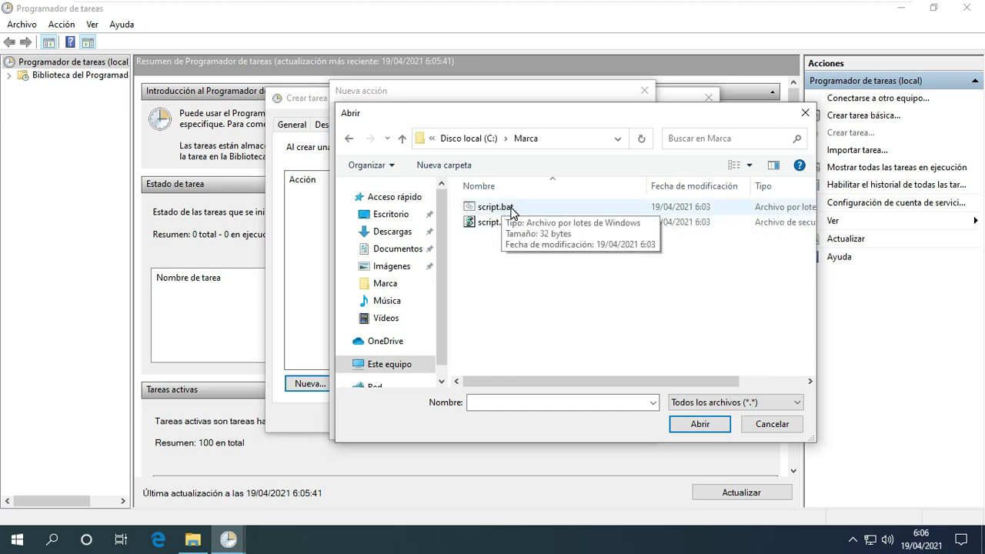
click(506, 208)
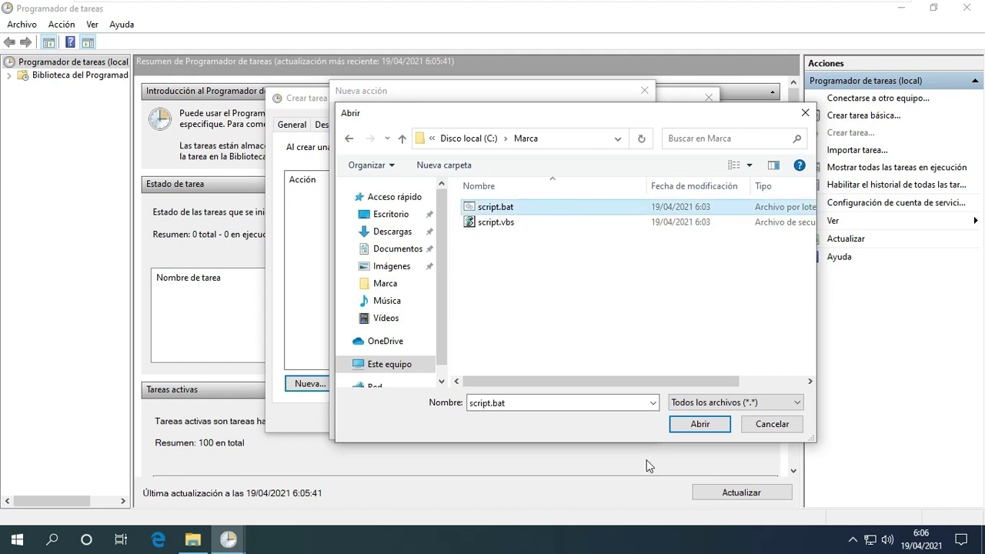
click(692, 429)
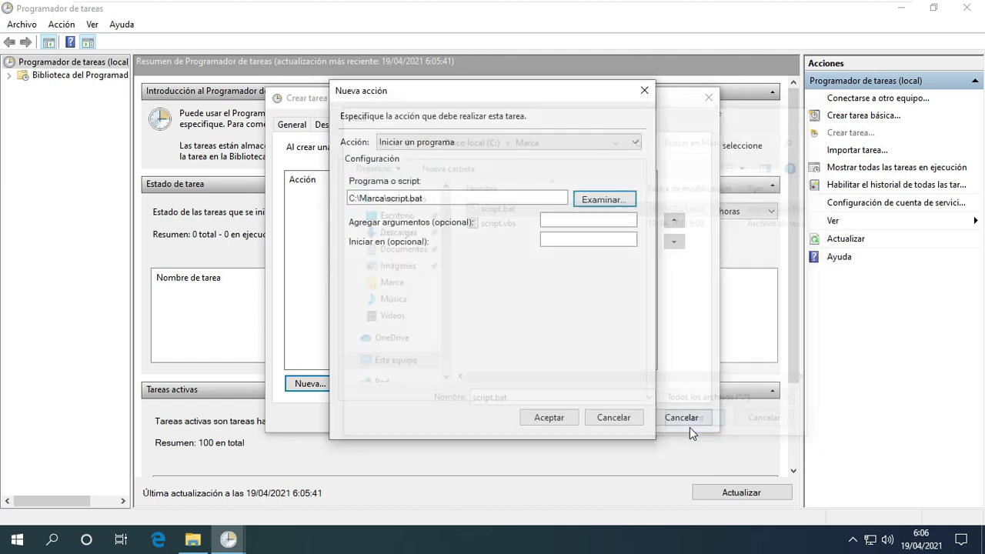
click(549, 421)
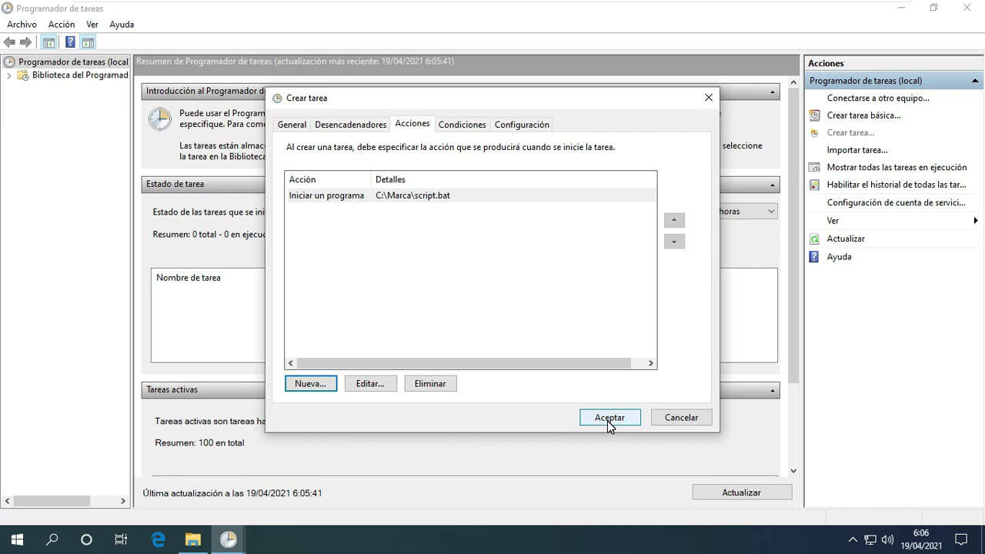
click(607, 420)
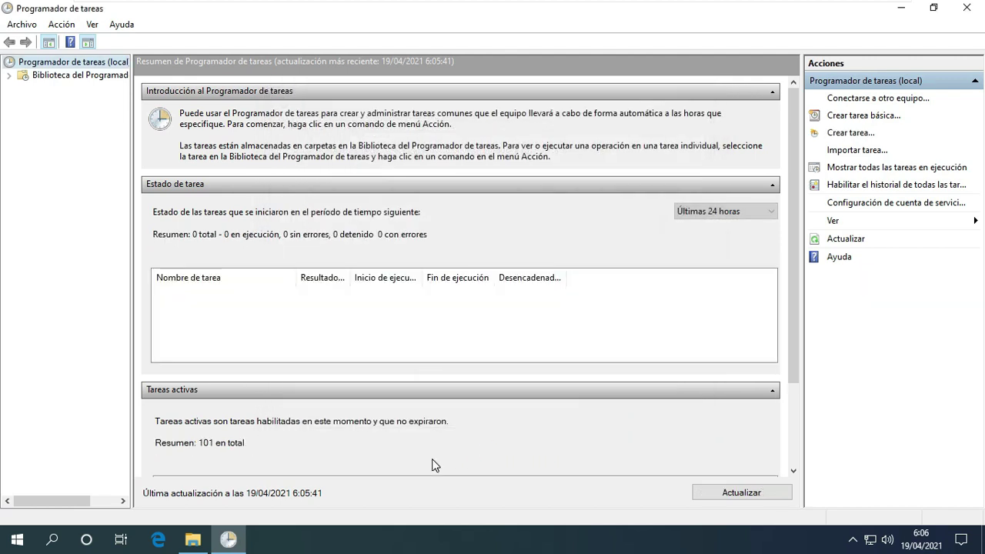
Edit script.vbs in the Marca folder so RegWrite writes the value 00000000, and save the file.
click(192, 539)
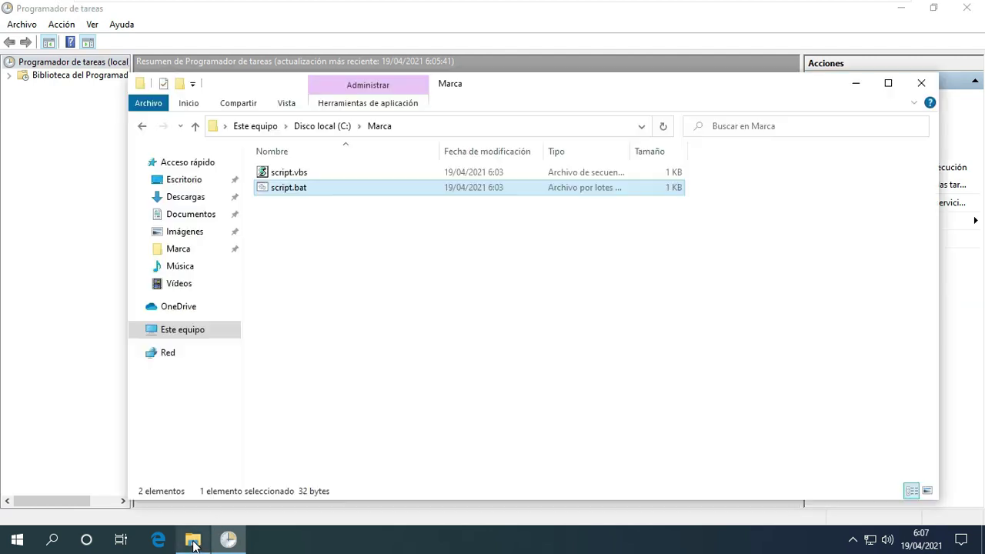
click(297, 176)
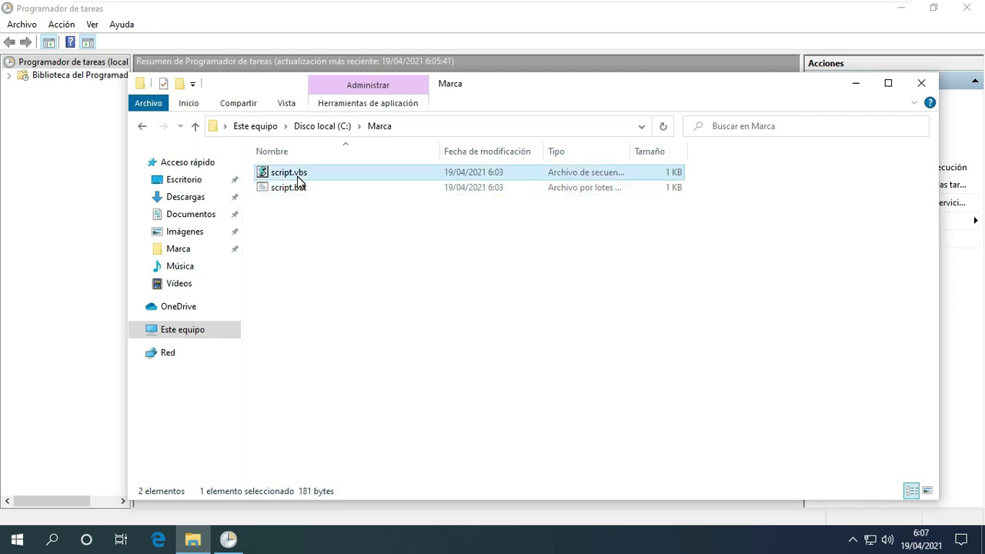
right_click(307, 175)
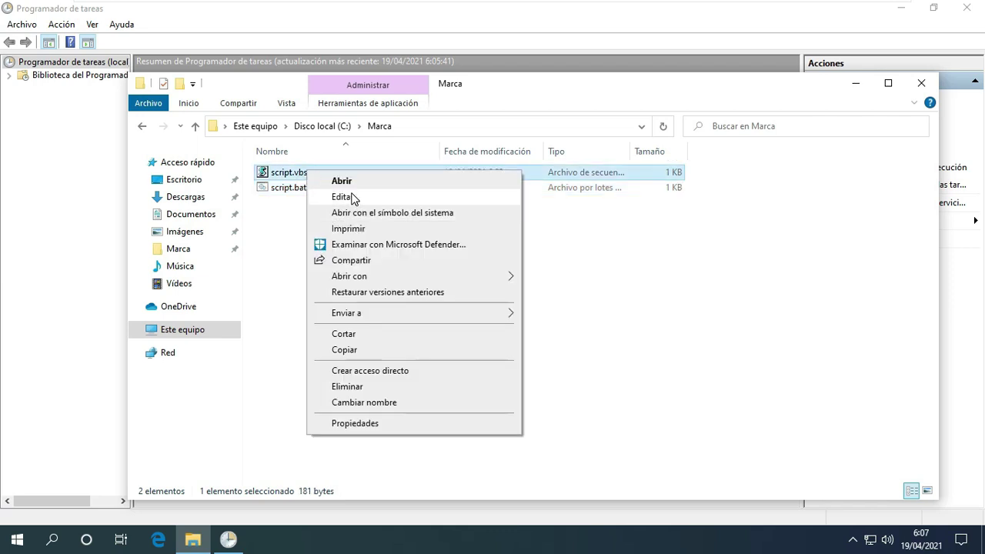
click(352, 195)
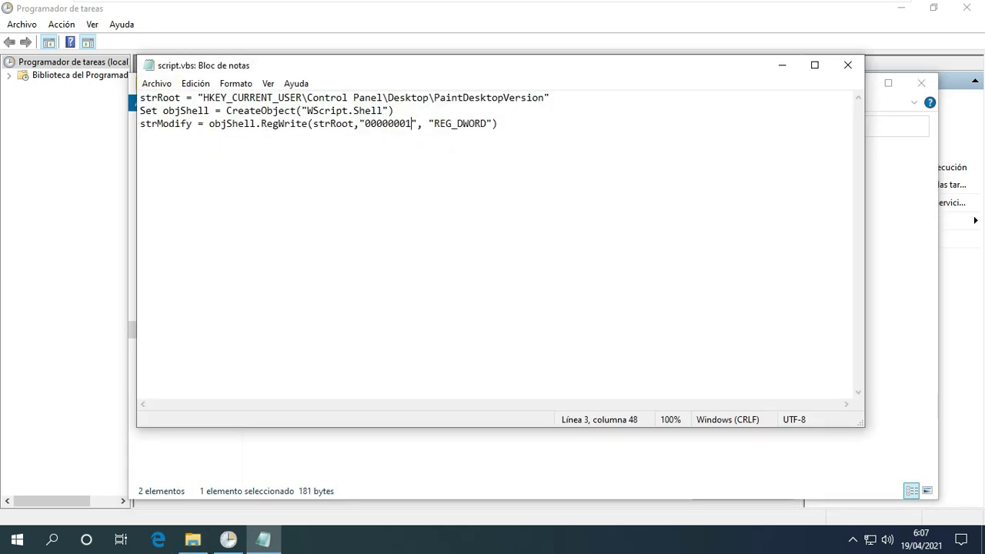
key(BackSpace)
text(0)
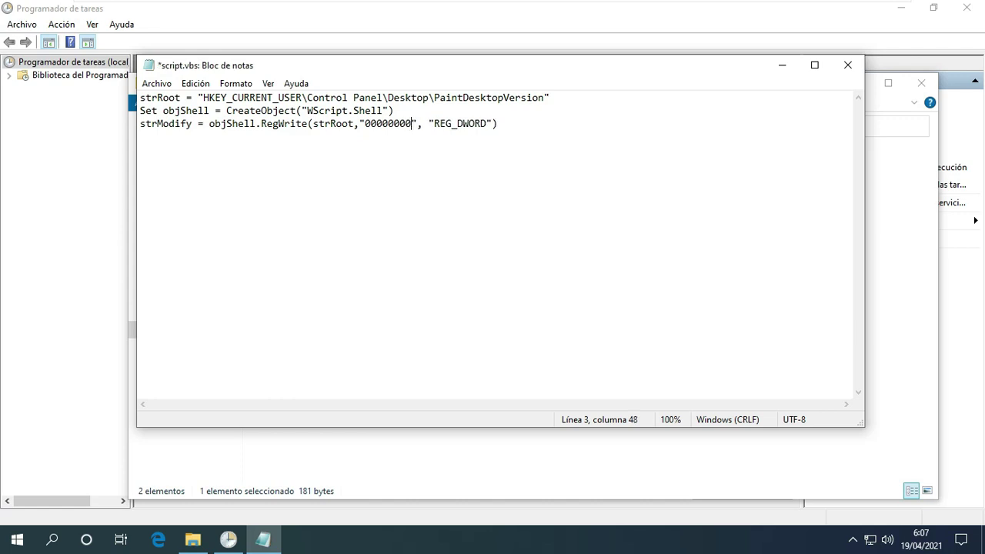
click(847, 65)
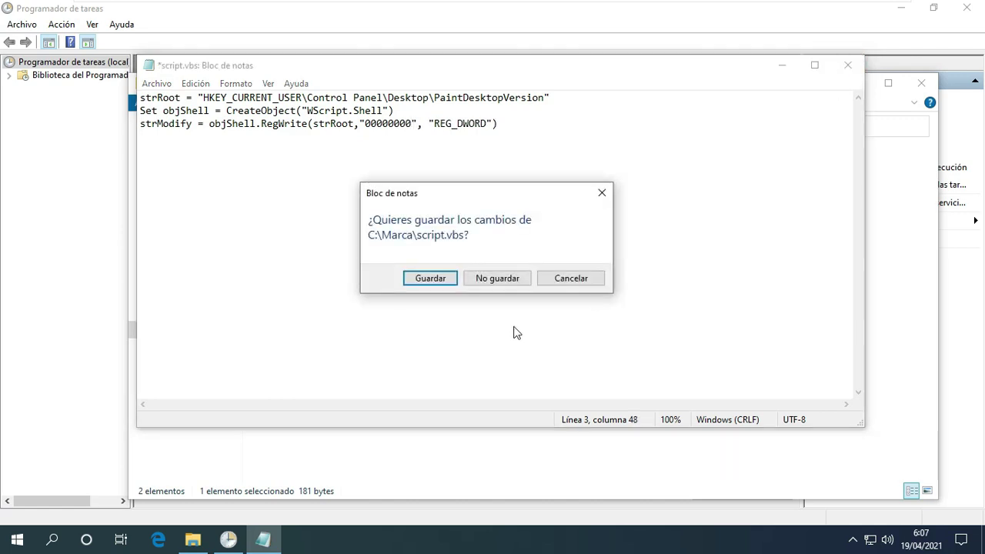
click(429, 278)
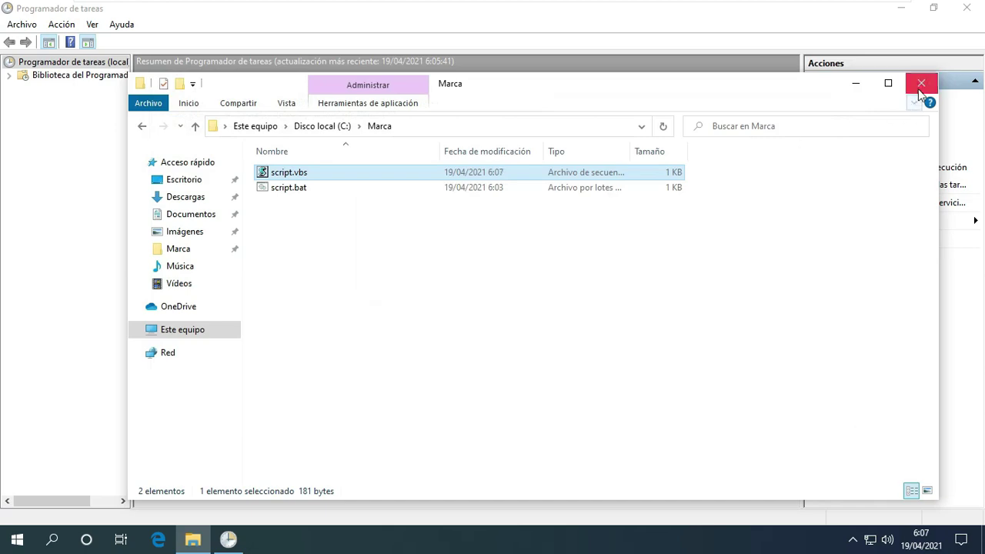
Close File Explorer and Programador de tareas, and restart the computer.
click(920, 85)
click(967, 8)
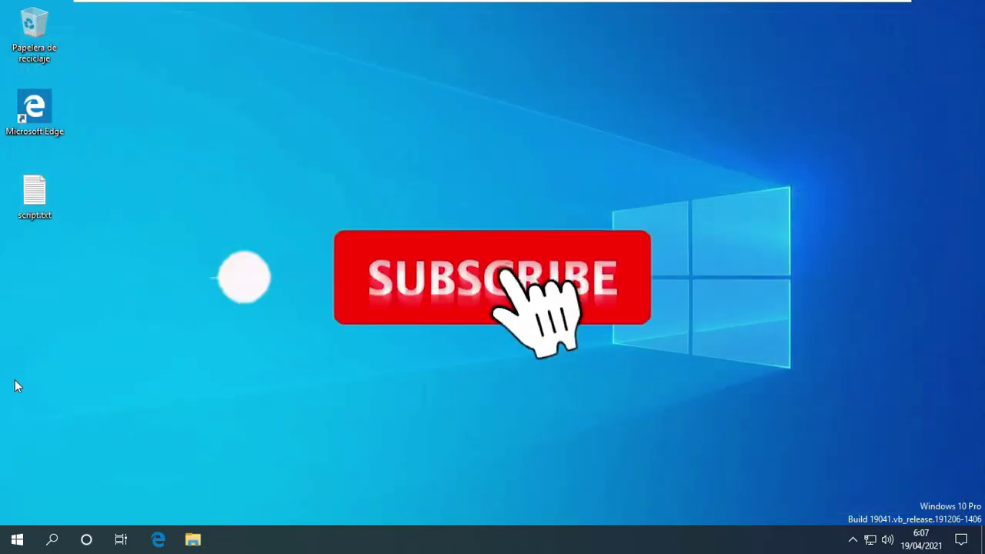
click(17, 539)
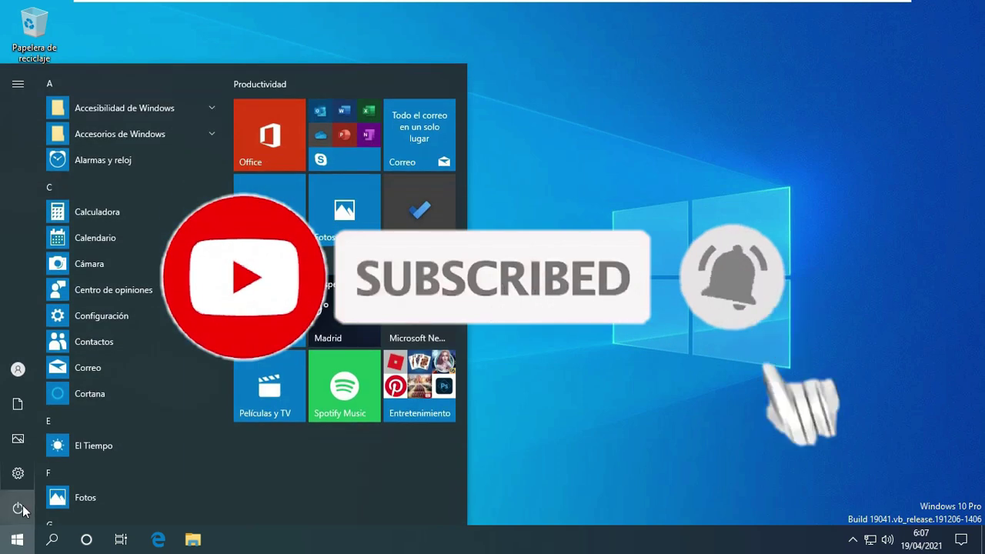
click(19, 508)
click(46, 474)
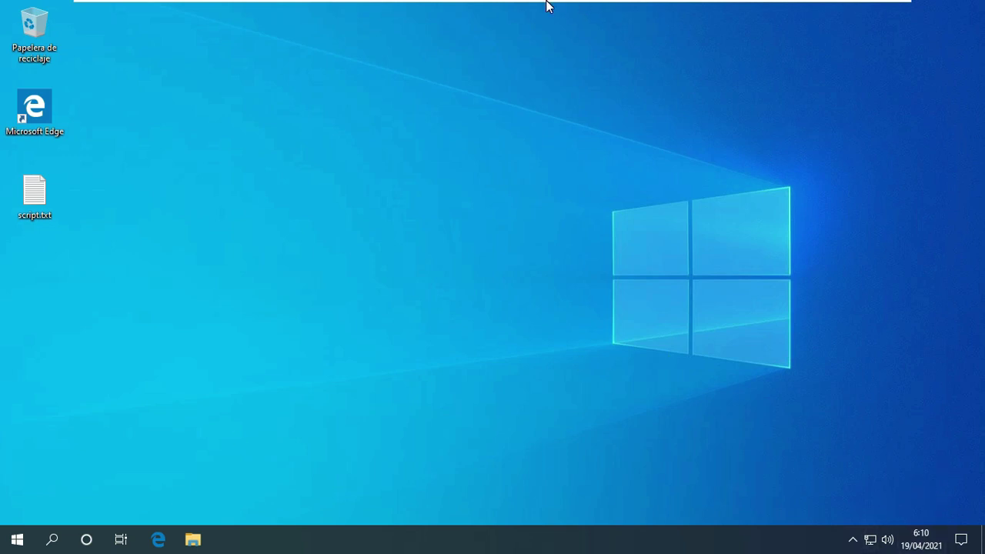
mouse_move(547, 2)
click(85, 10)
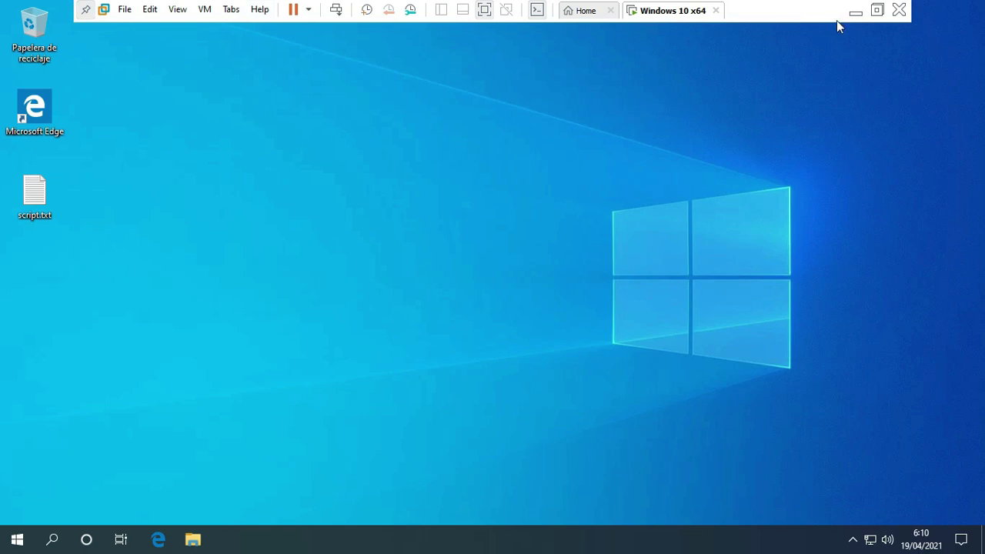